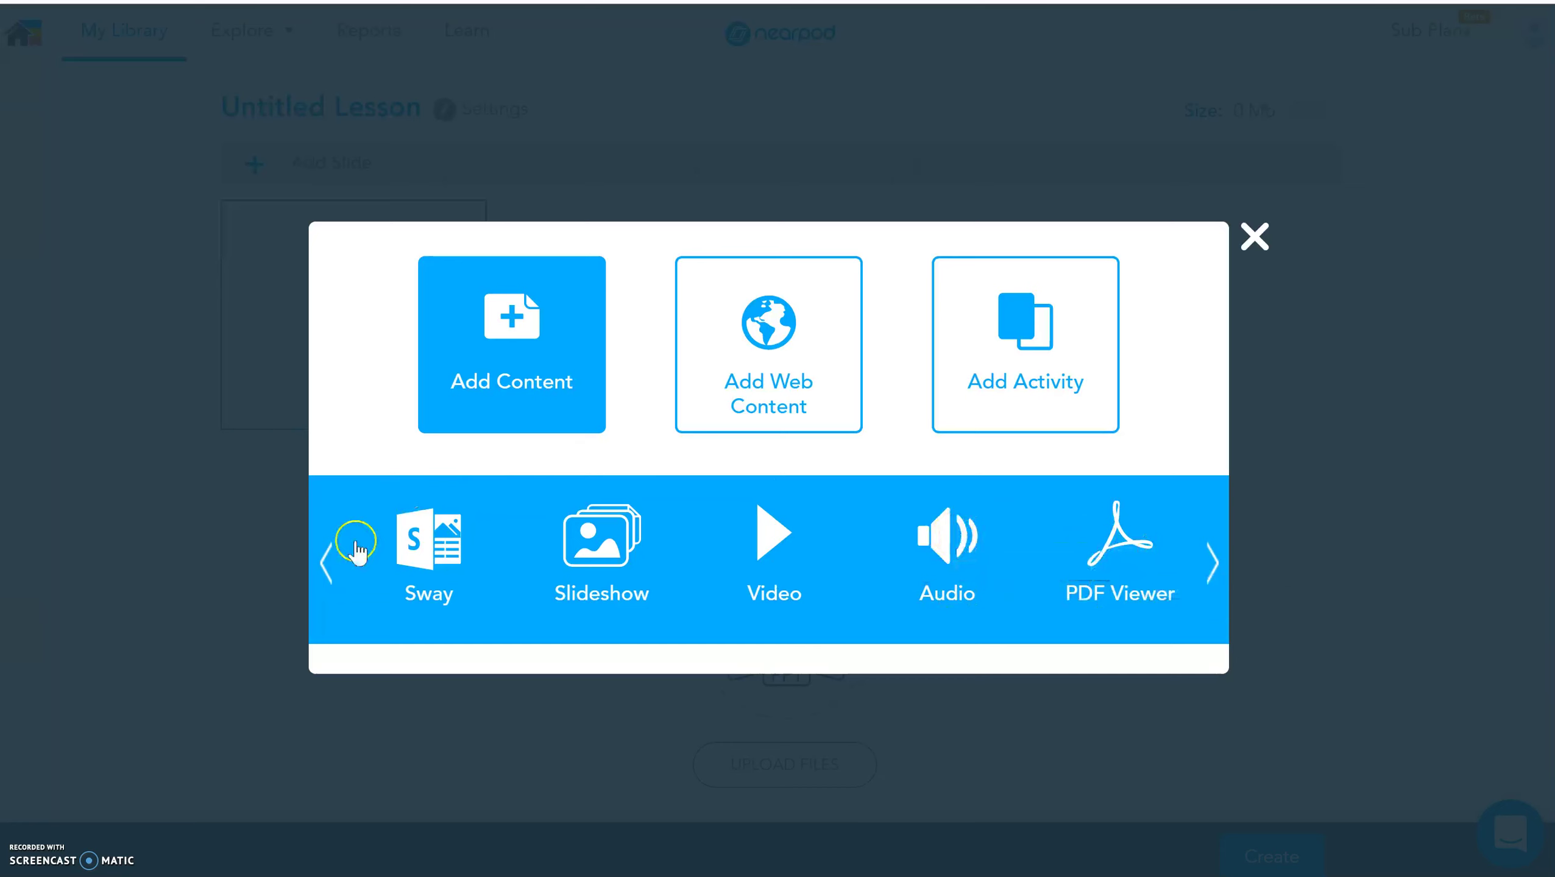
Step: Create a new content slide of the Slide type and title it "The Civil War"
left_click(337, 559)
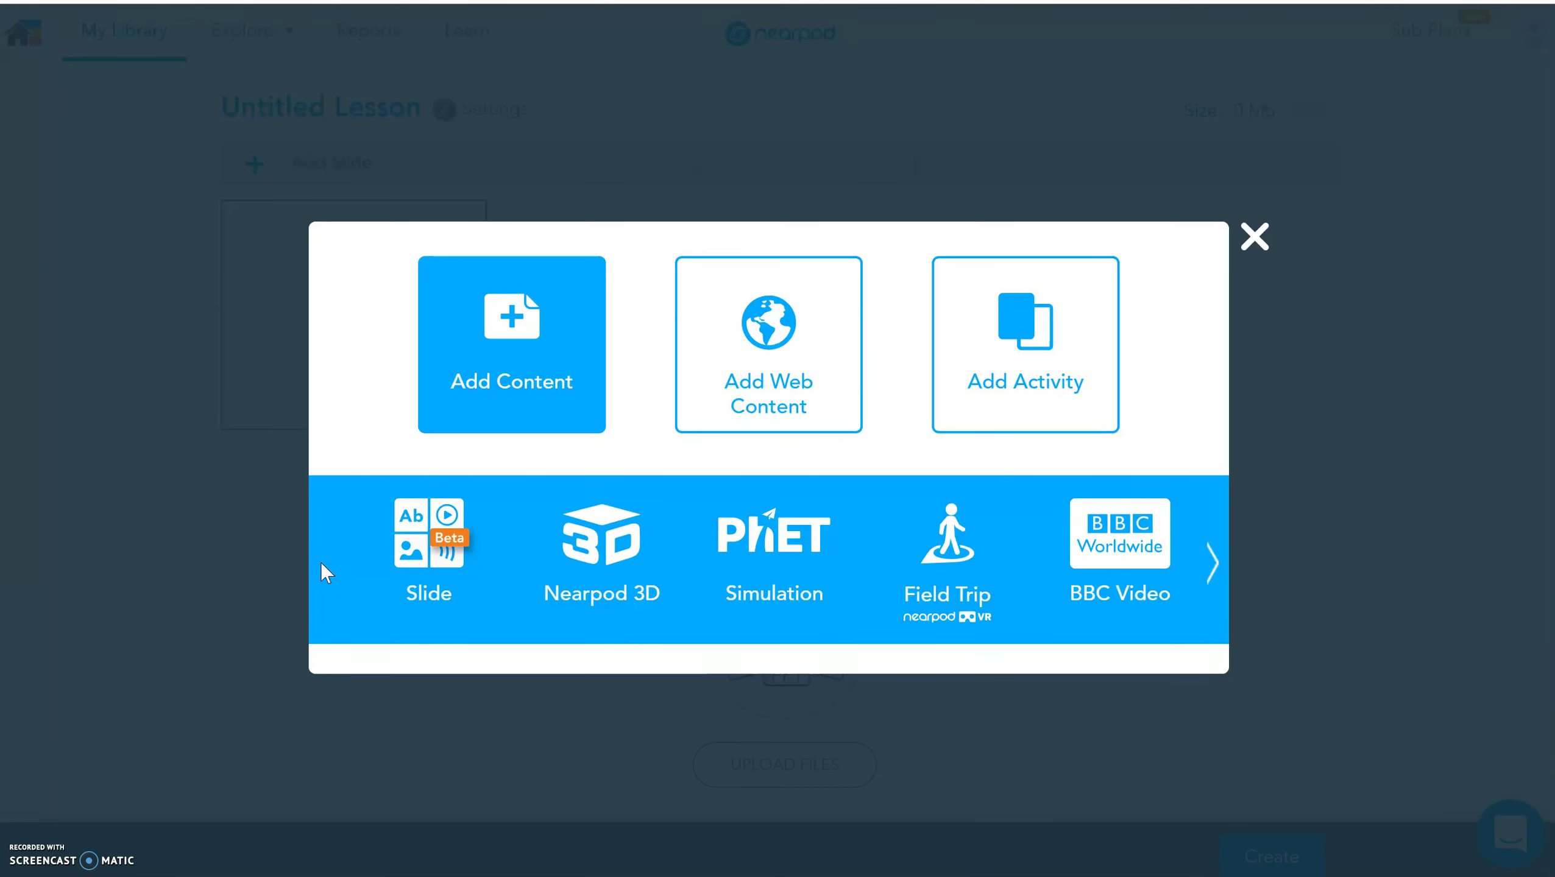
left_click(435, 552)
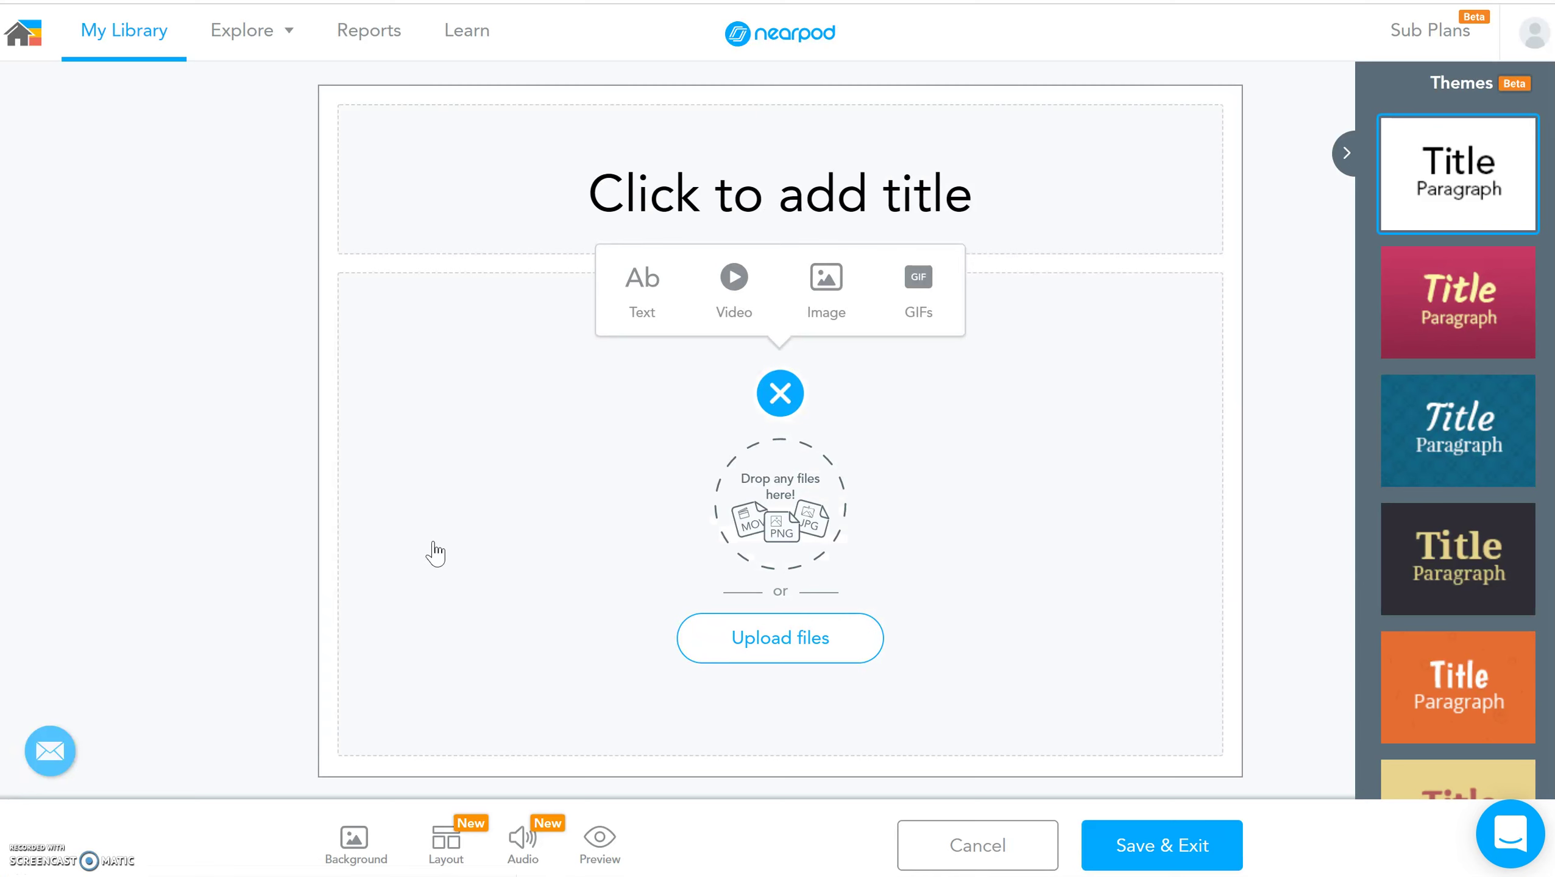
left_click(788, 198)
left_click(763, 182)
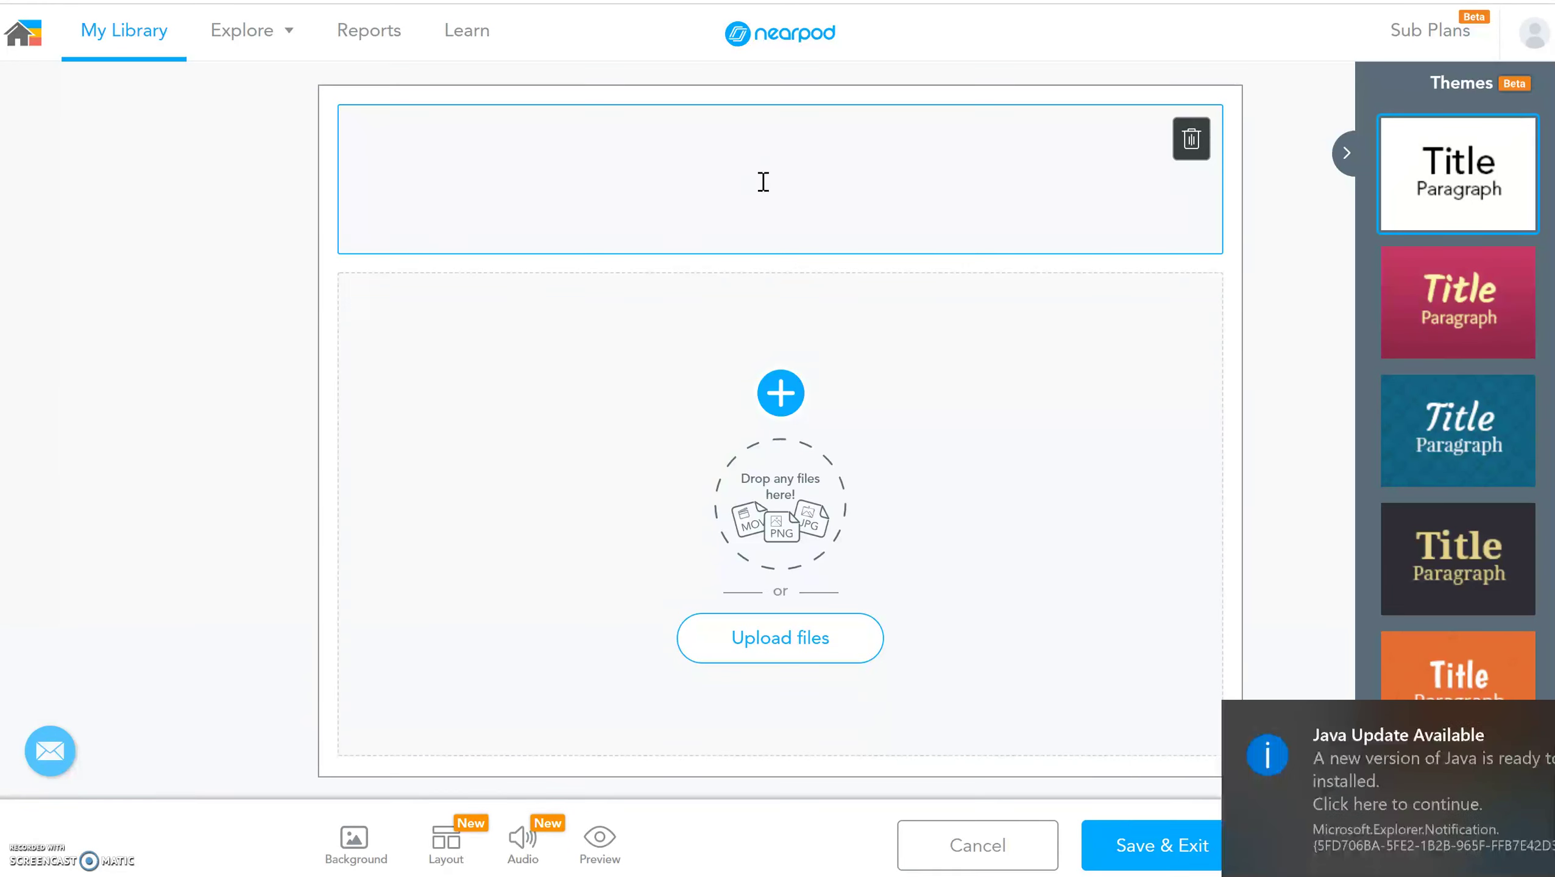
type("The Civi")
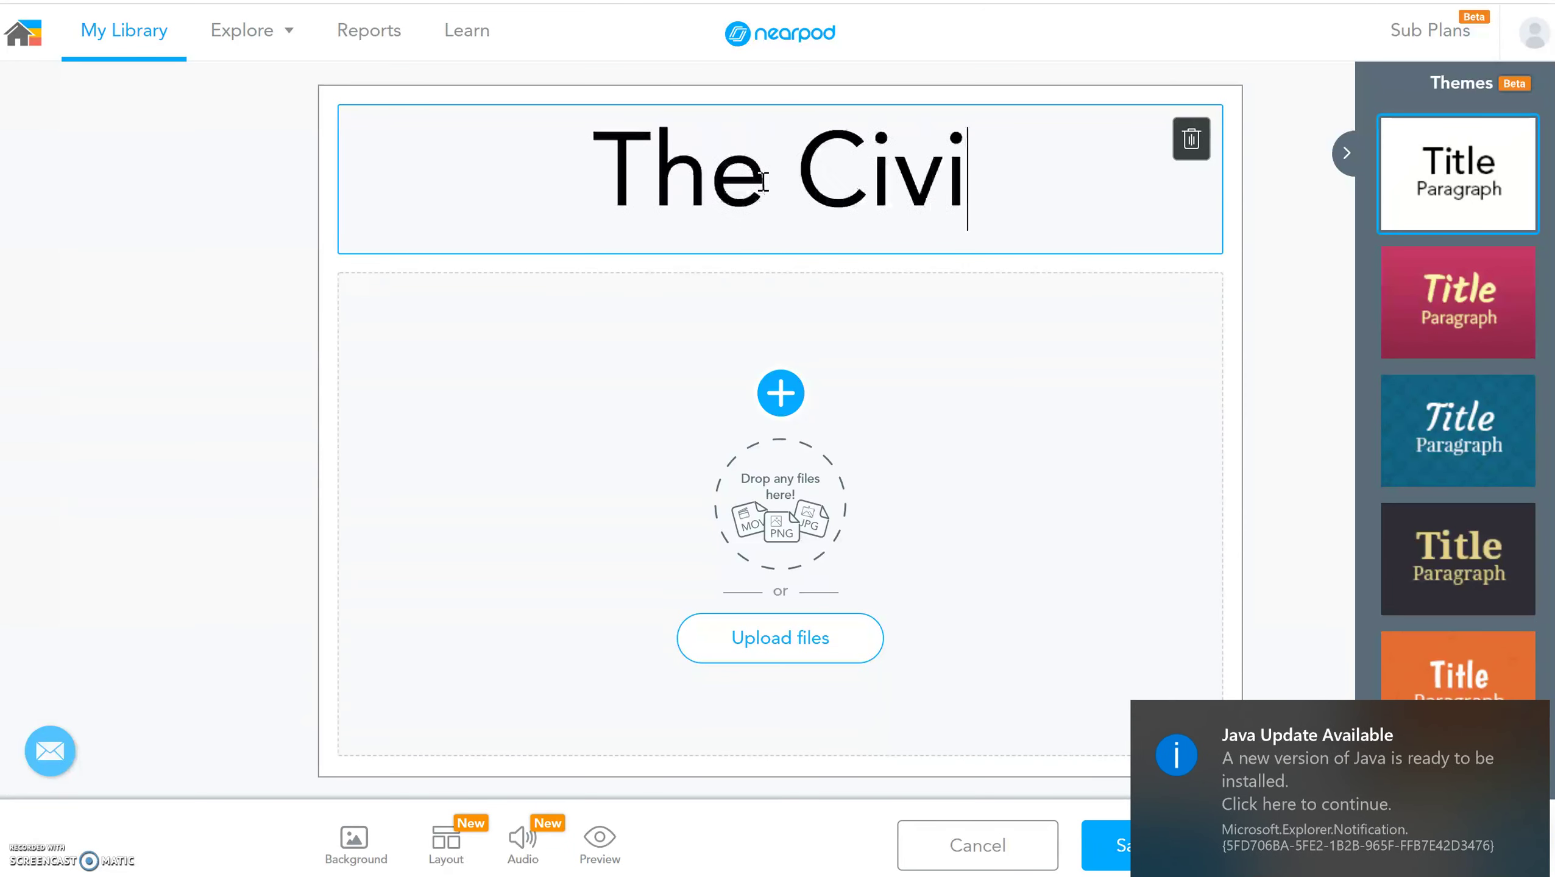
type("l War")
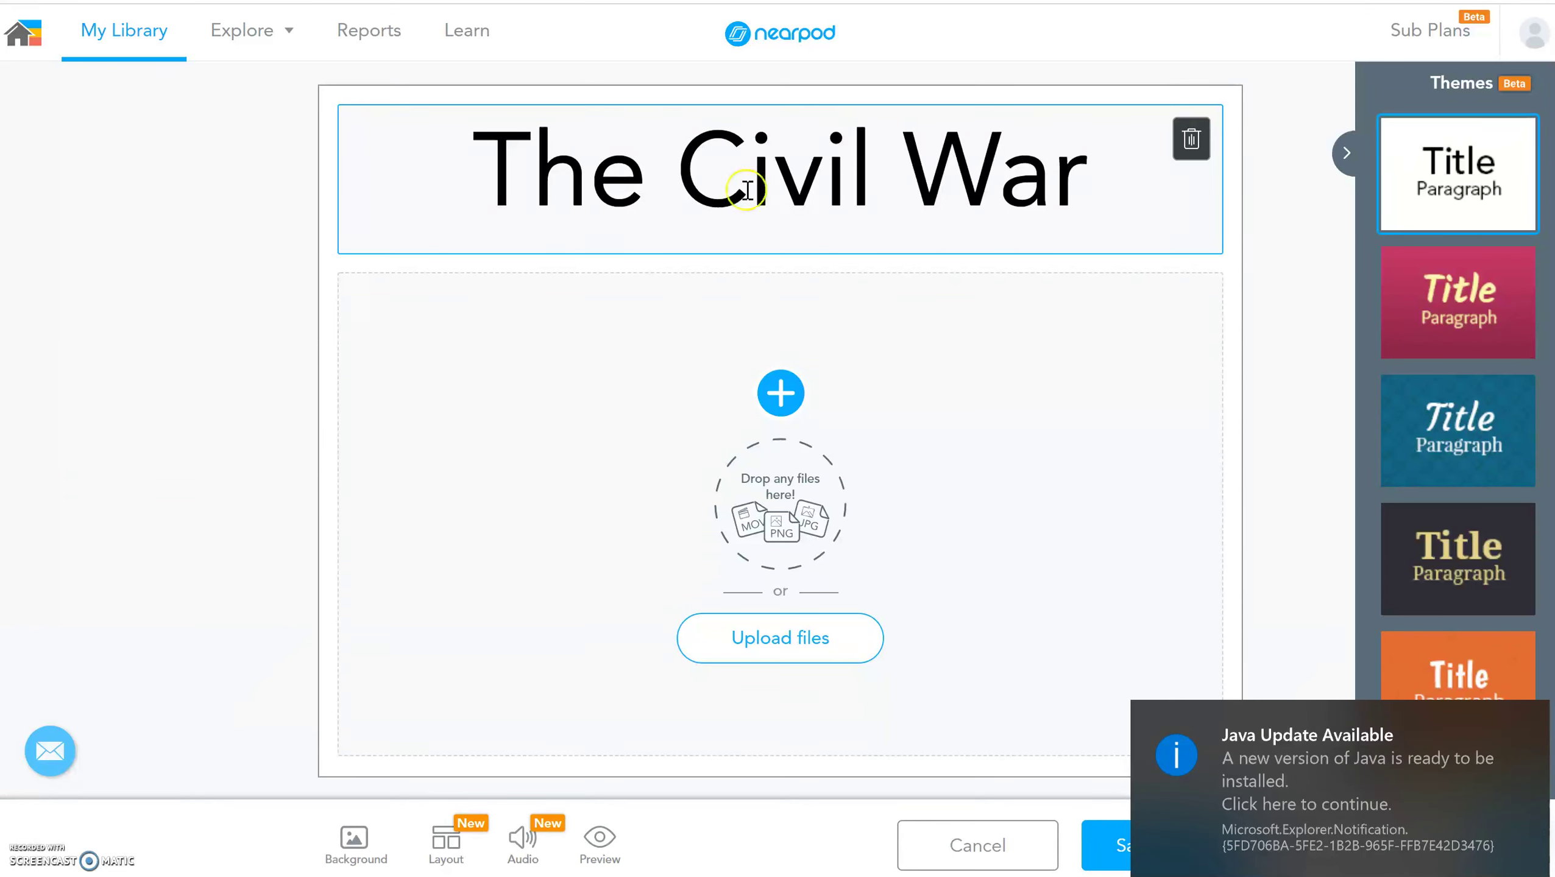
Step: Search the web images for "civil war" and insert the painting of charging soldiers with the American flag below the title
left_click(780, 396)
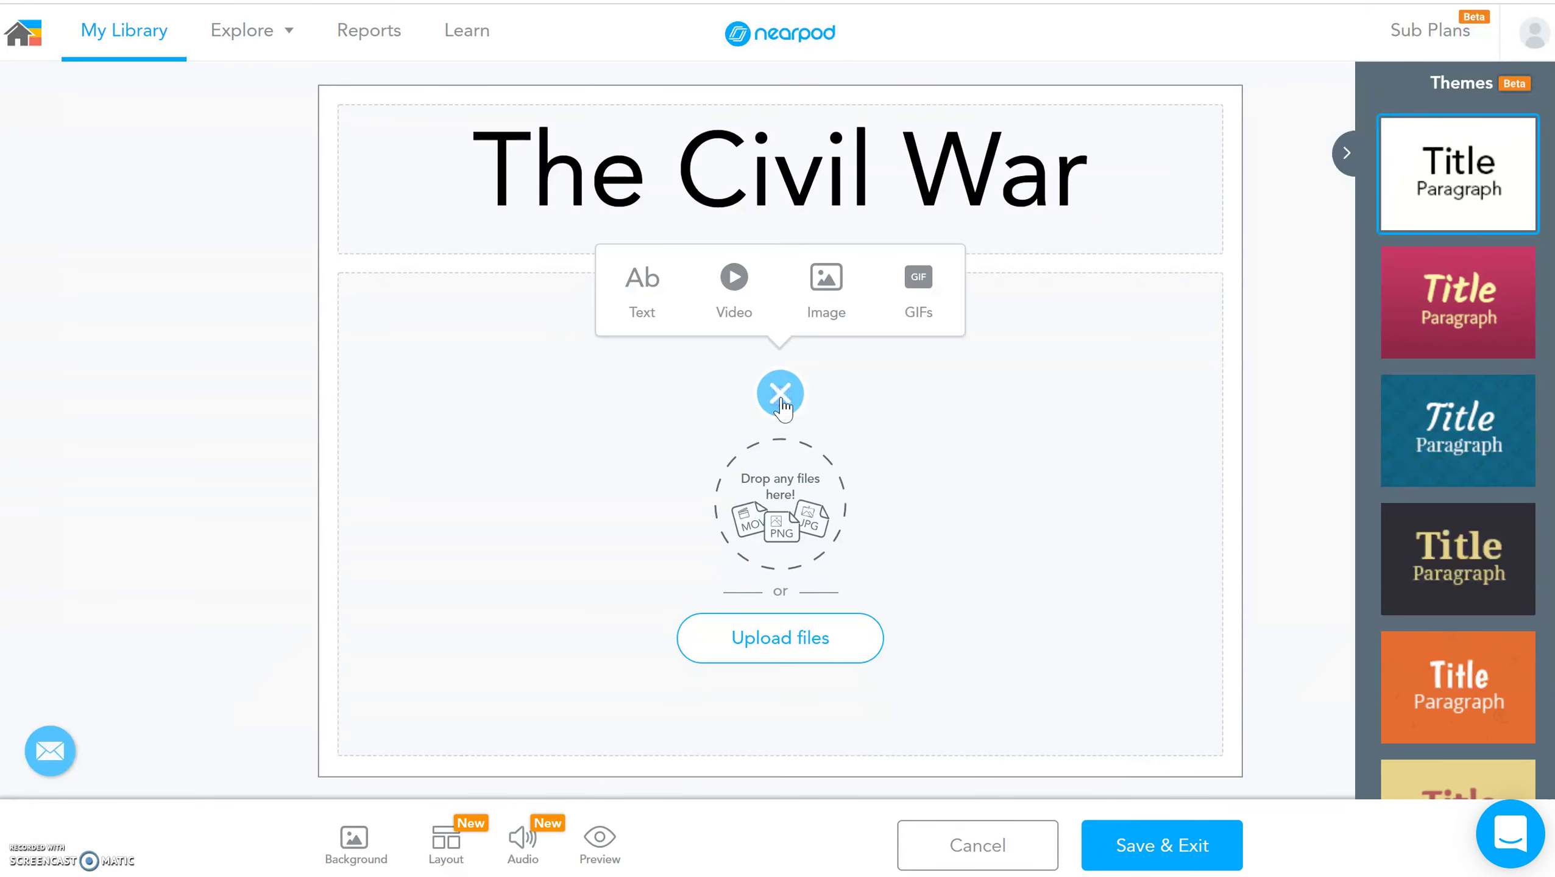
left_click(827, 305)
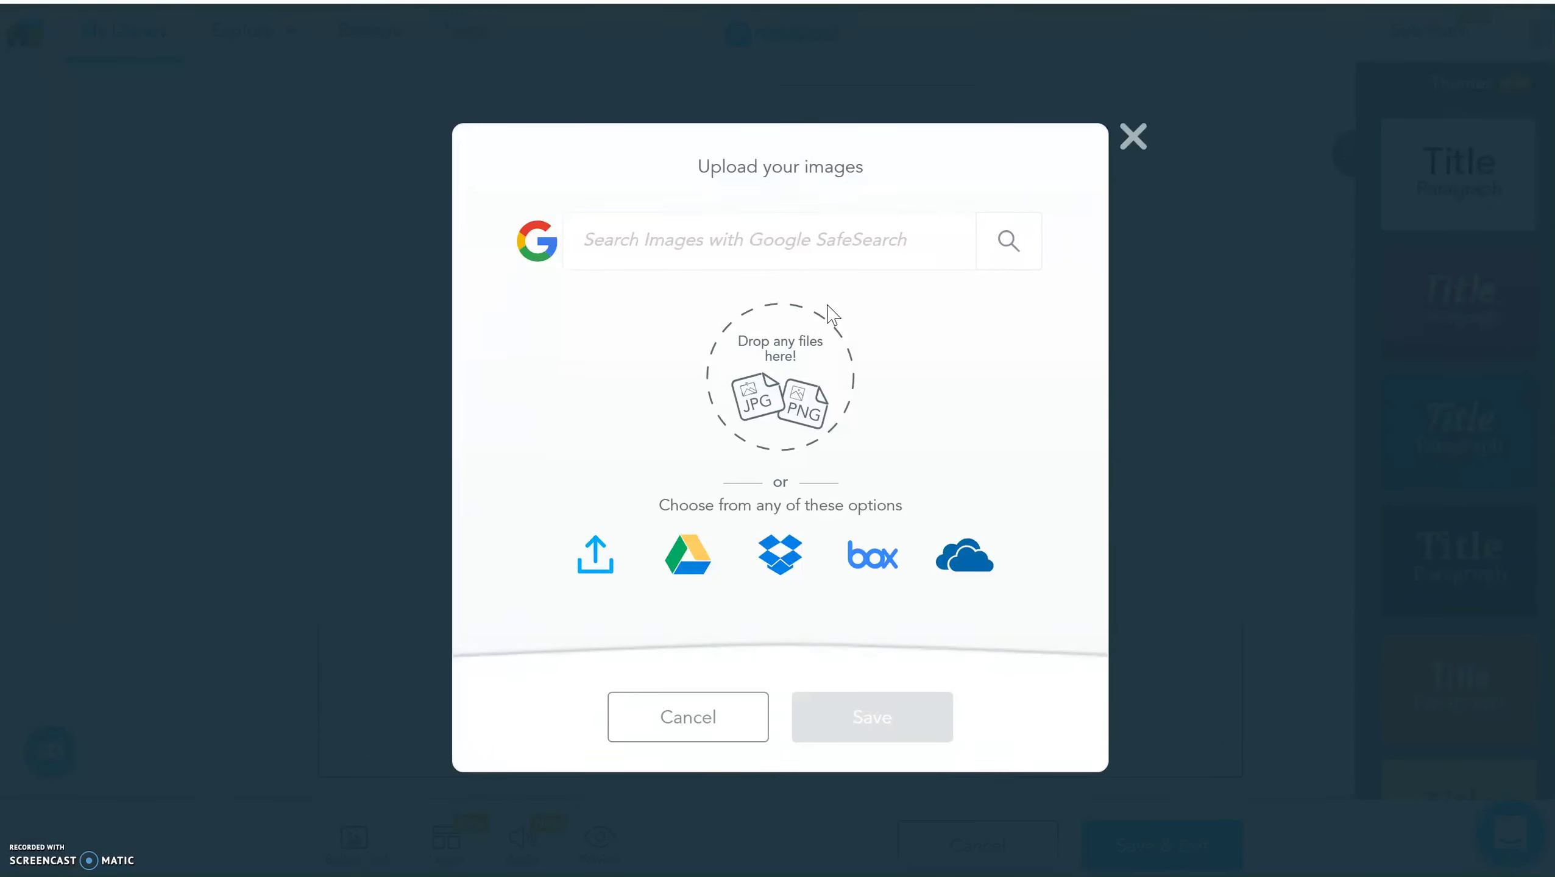
left_click(691, 236)
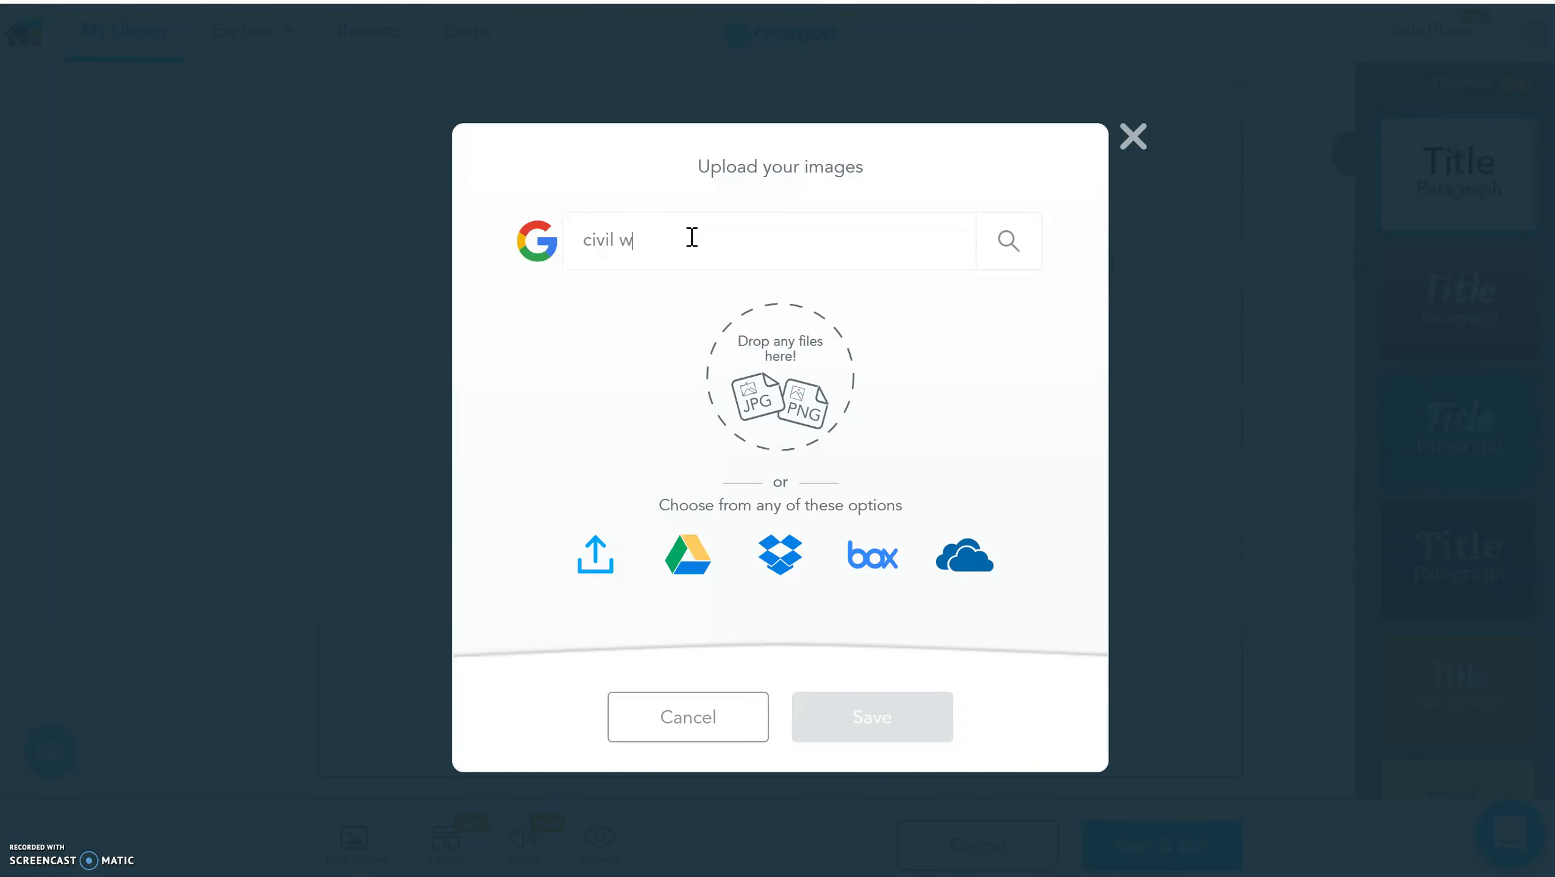
type("civil war")
left_click(1026, 233)
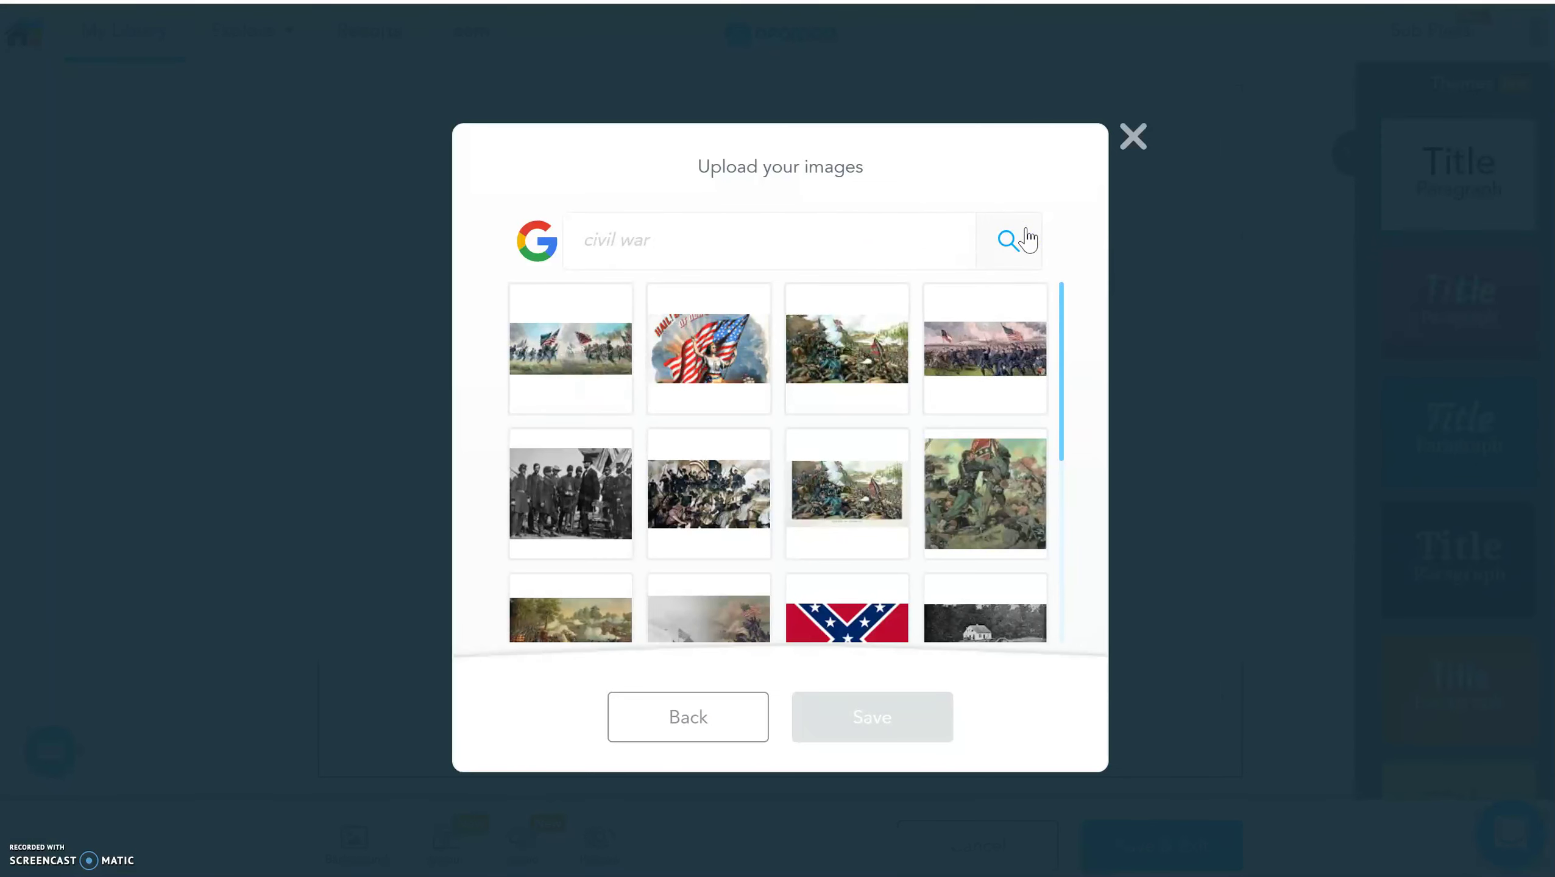
left_click_drag(1061, 367, 1060, 428)
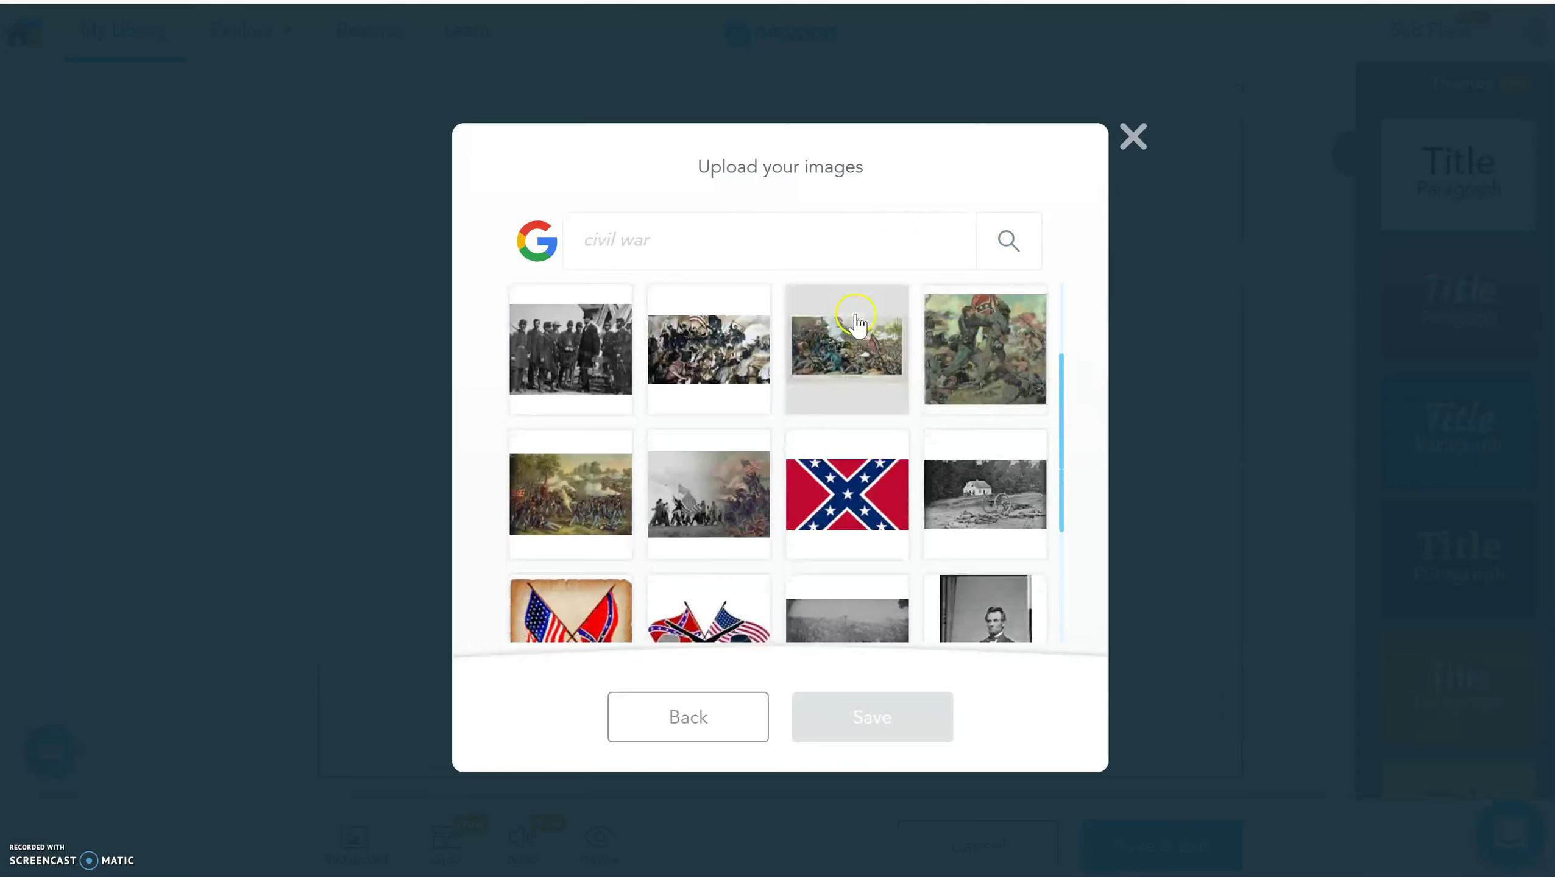
left_click(687, 360)
left_click(879, 733)
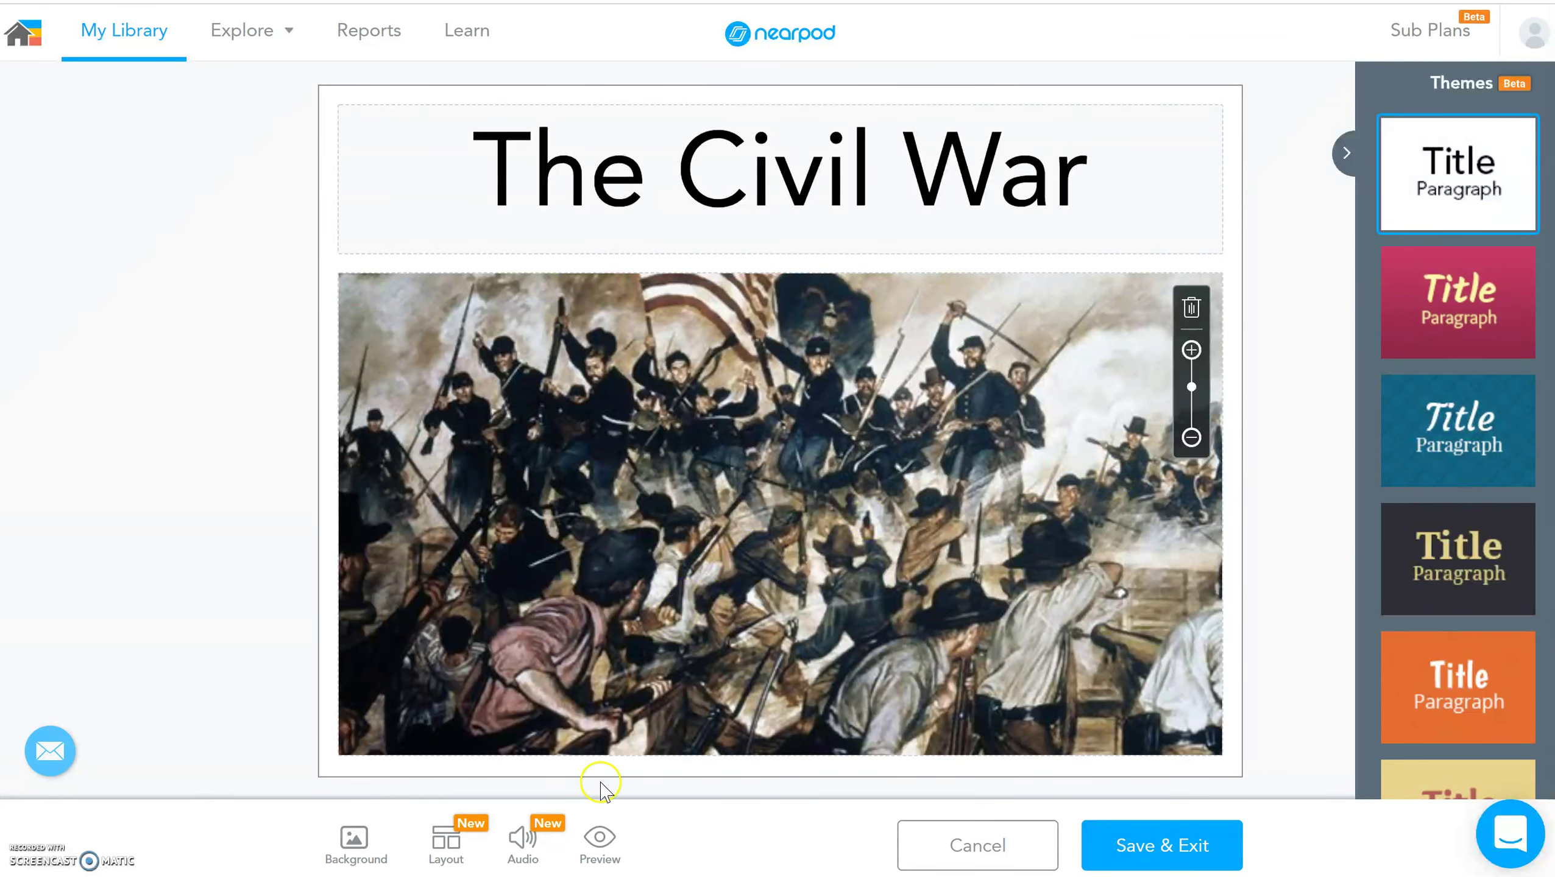
Step: View the slide's audio options and save the finished title slide to the lesson
left_click(519, 853)
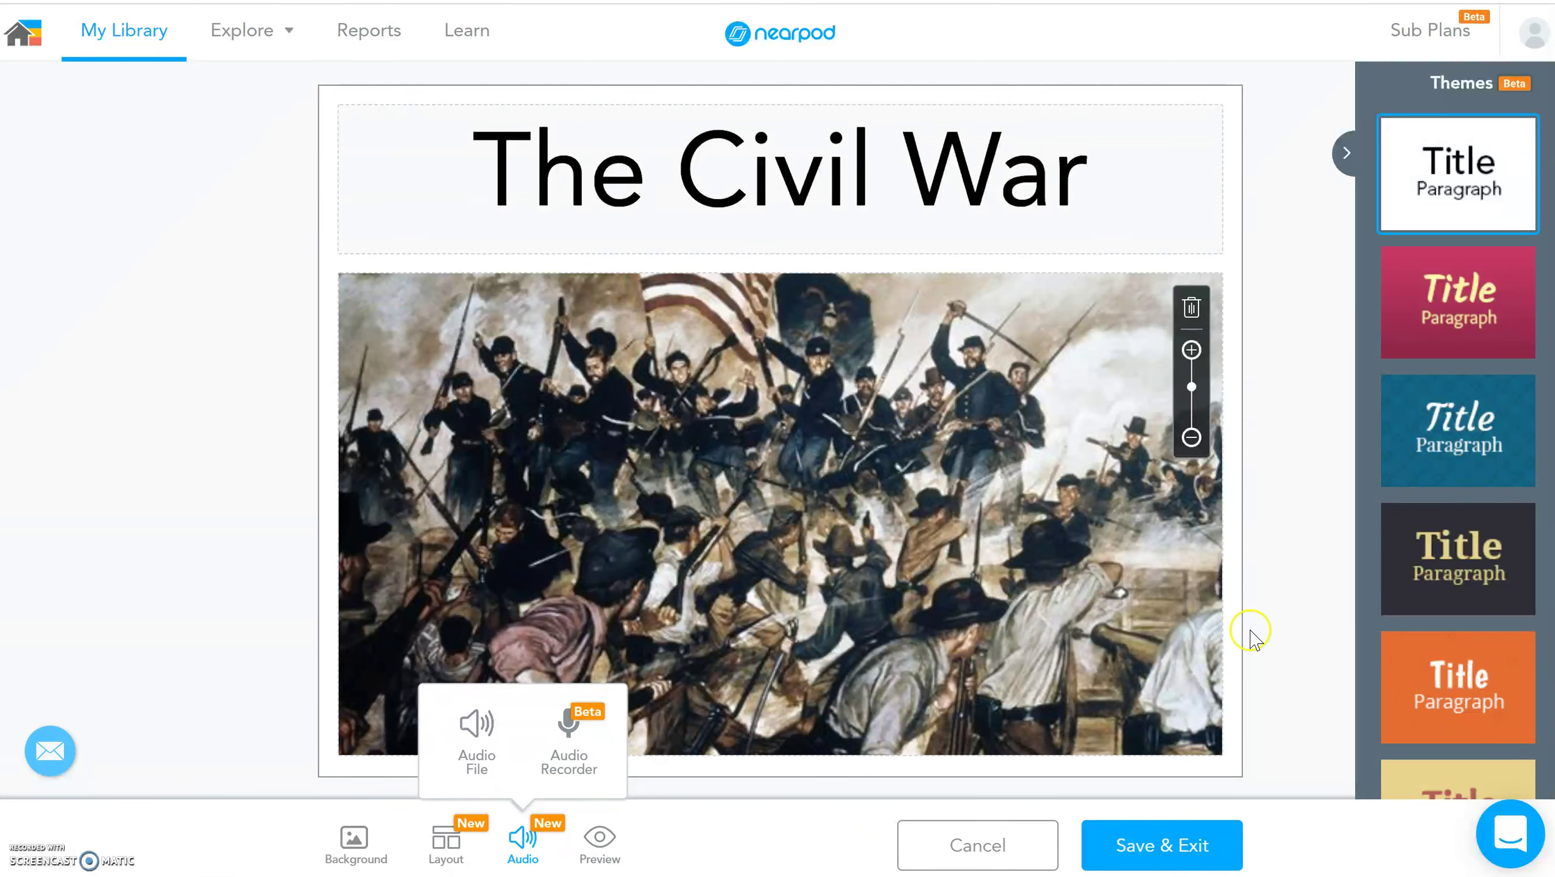
left_click(1130, 848)
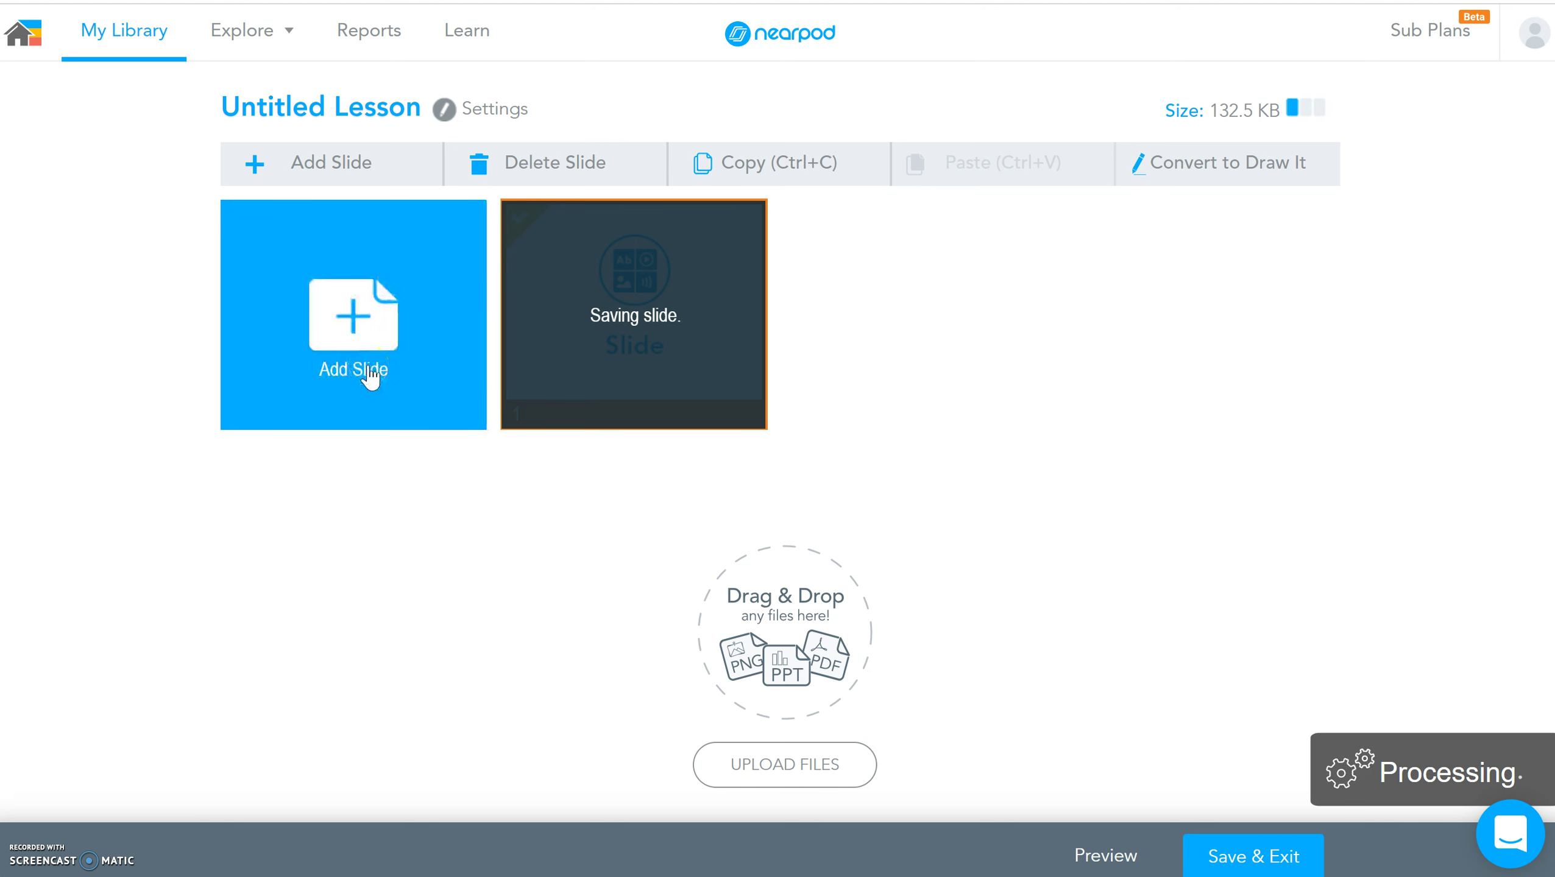
left_click(305, 599)
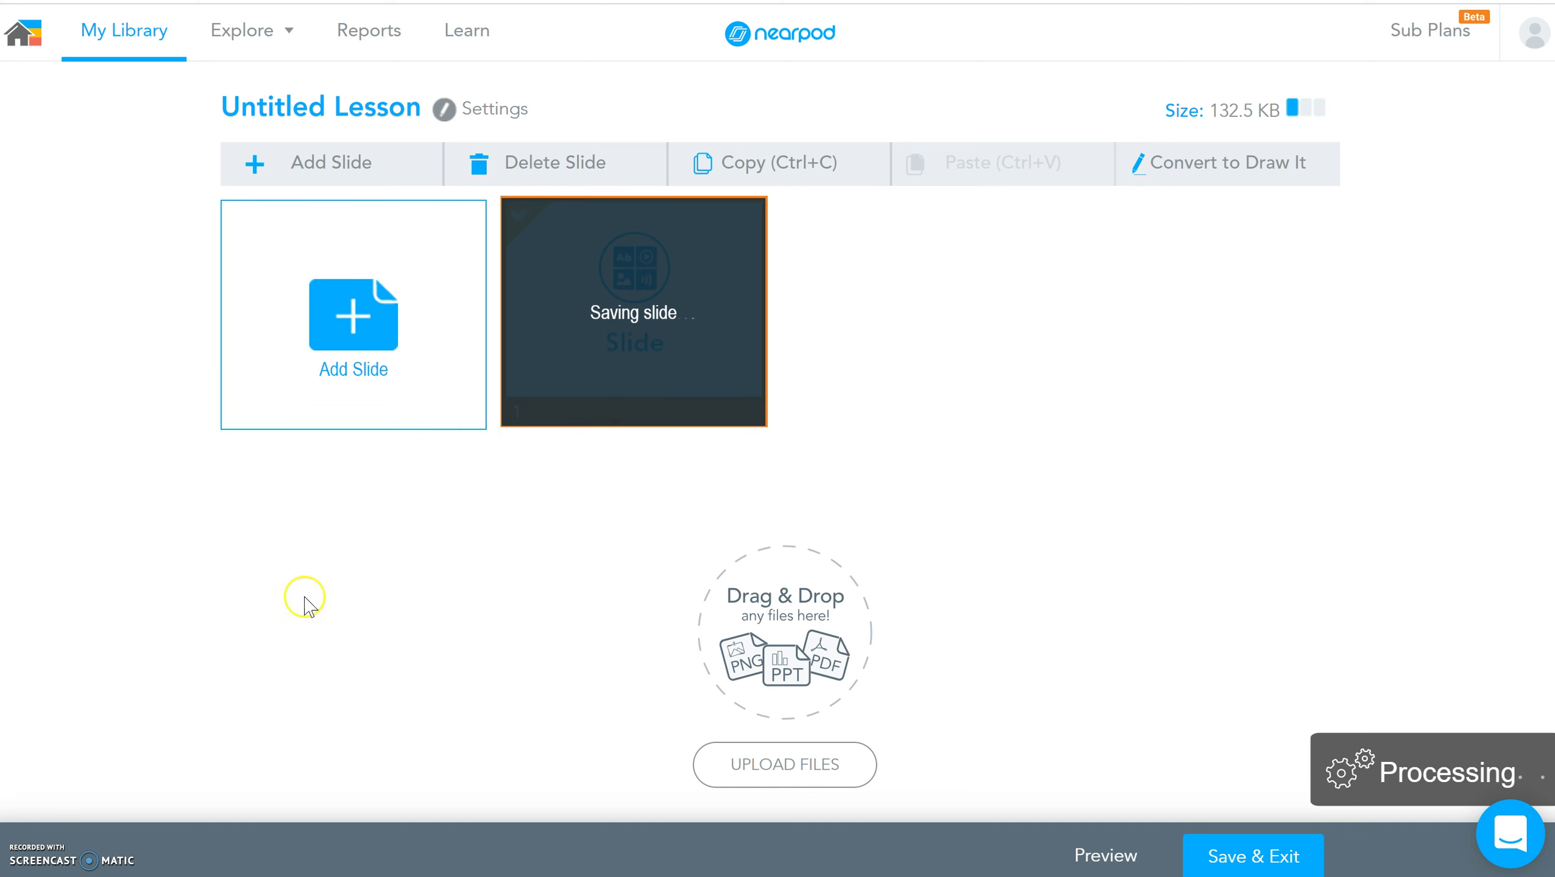
left_click(237, 458)
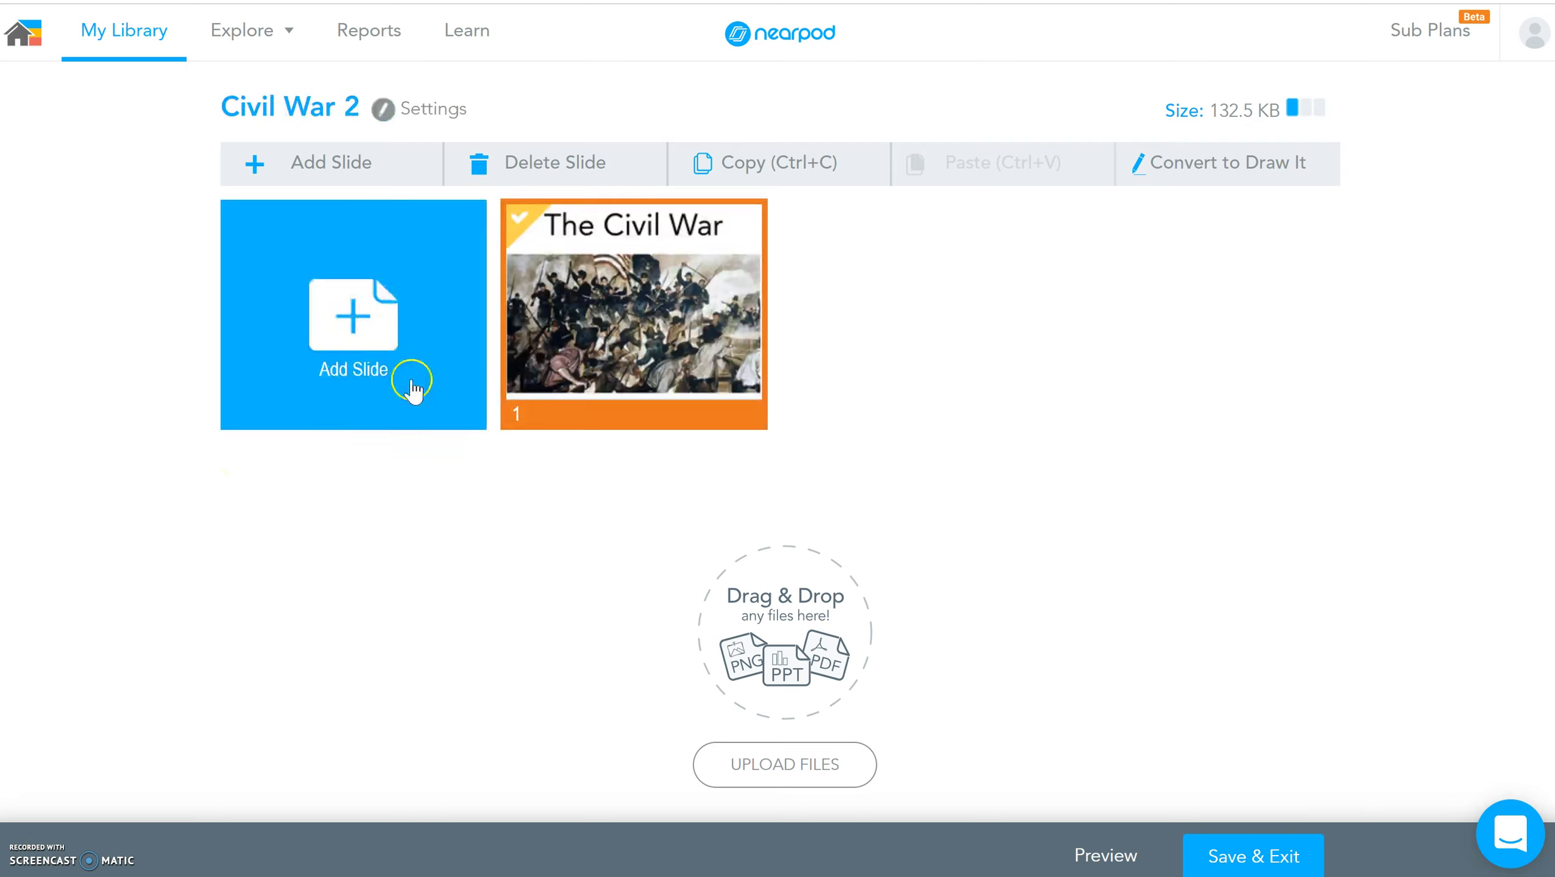
Step: Start adding content for another slide and look at the Nearpod 3D model library without choosing a model
left_click(355, 326)
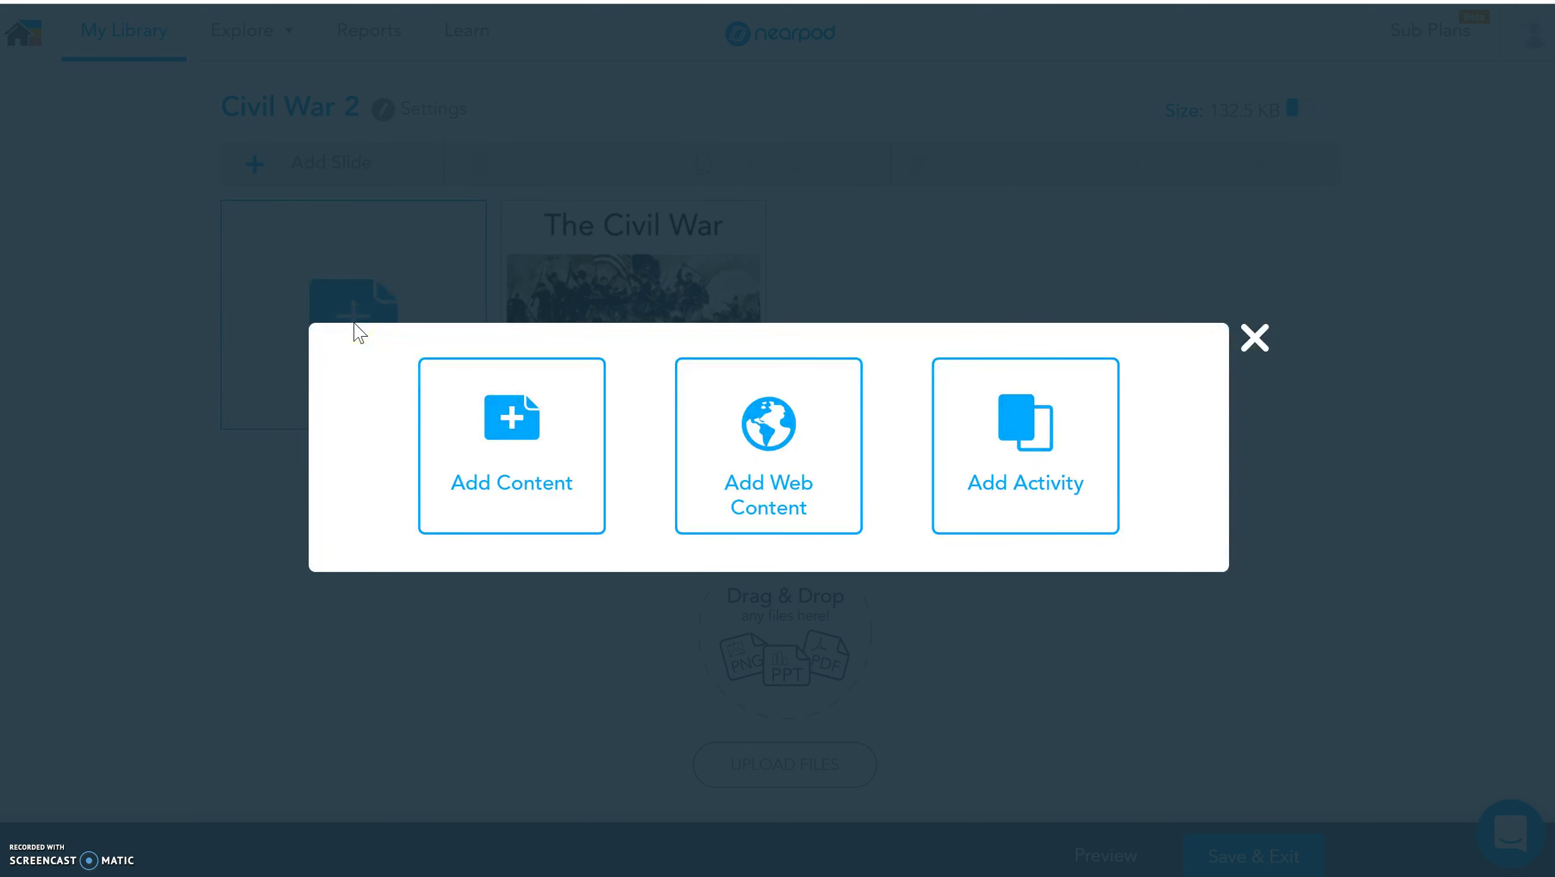
left_click(530, 435)
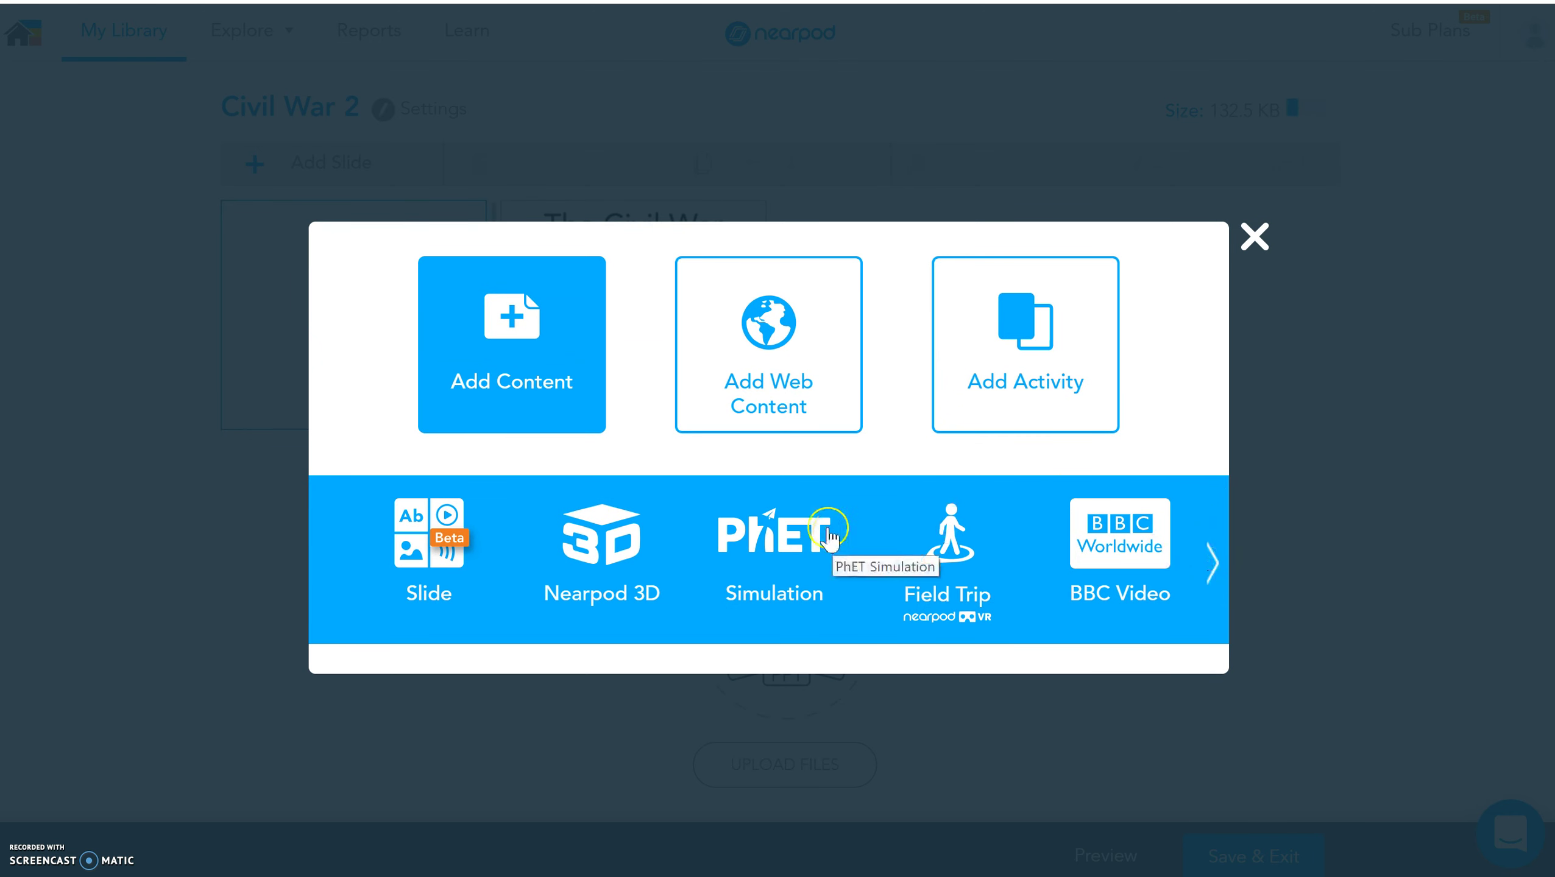
left_click(602, 539)
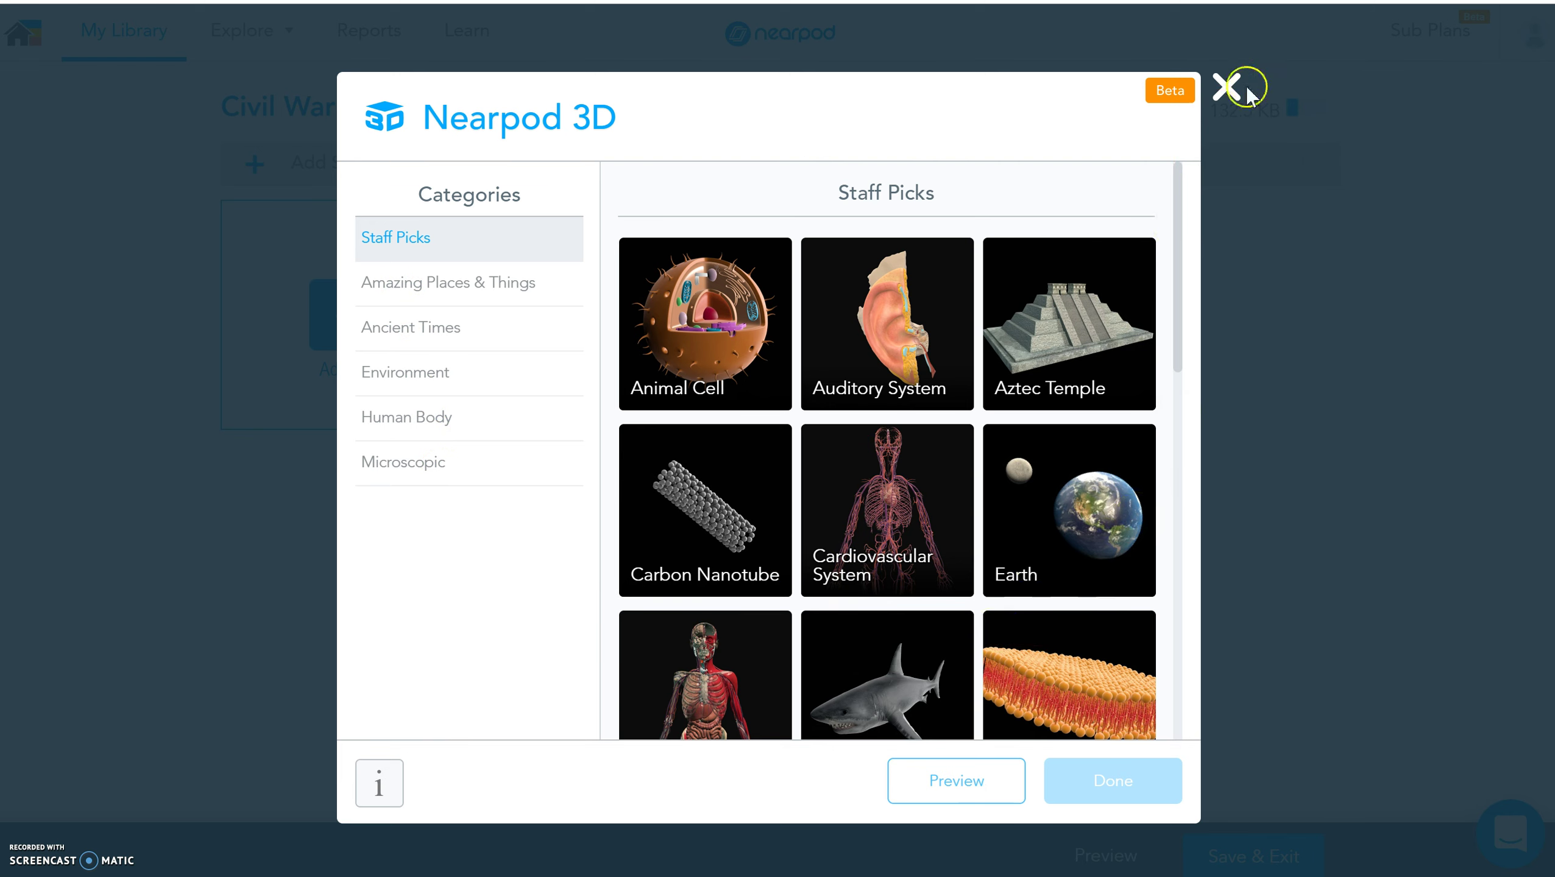
left_click(1227, 87)
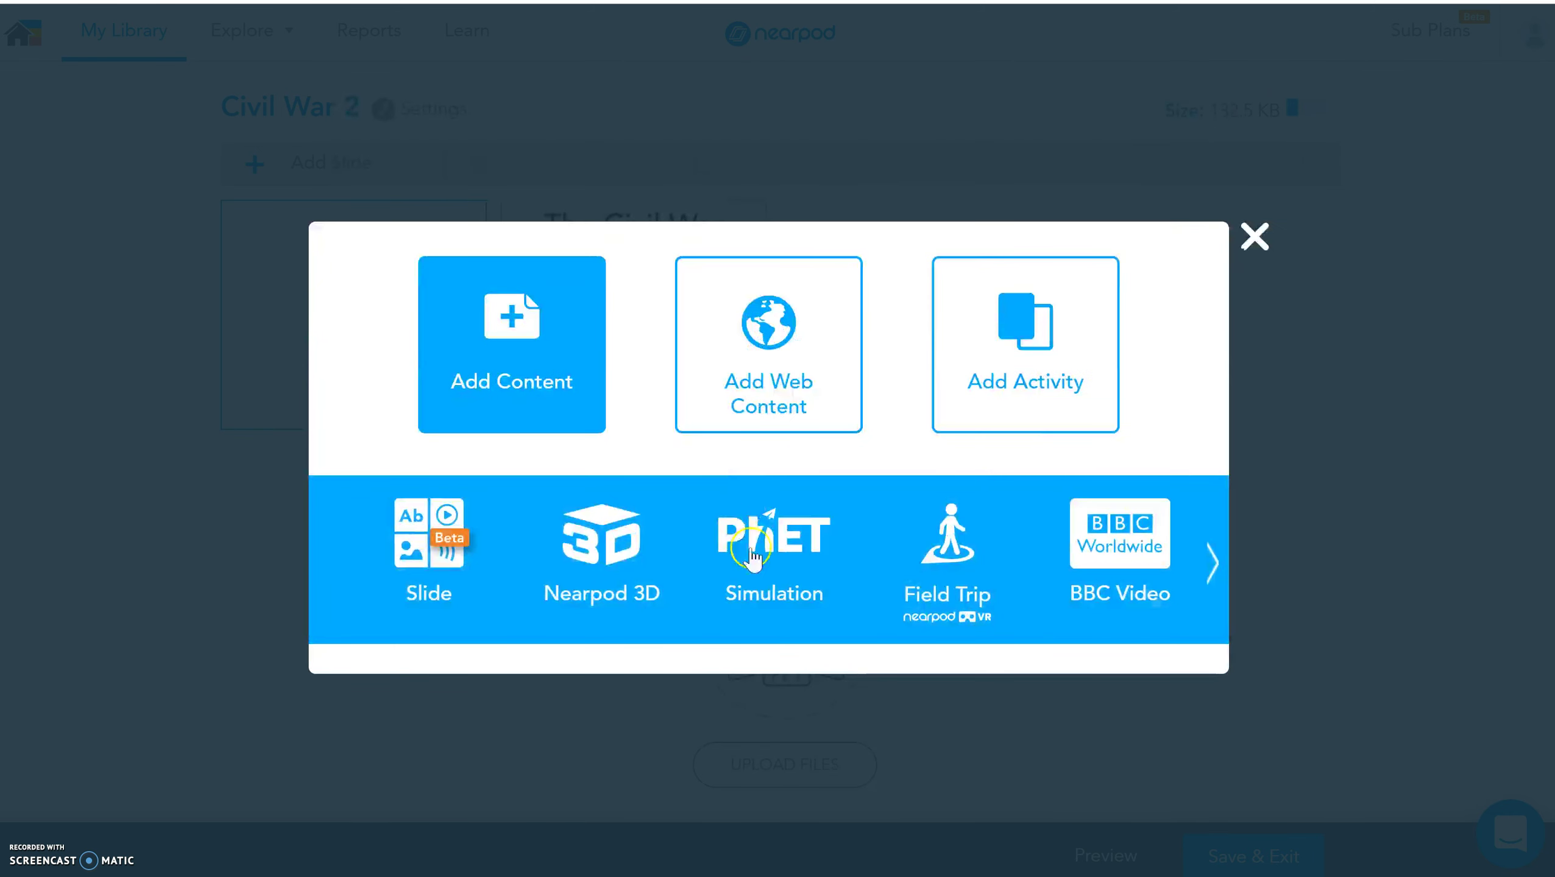
Step: Search the Field Trip destinations for "civil war" and add the second Southern Museum of Civil War and Locomotive History panorama as a slide
left_click(932, 559)
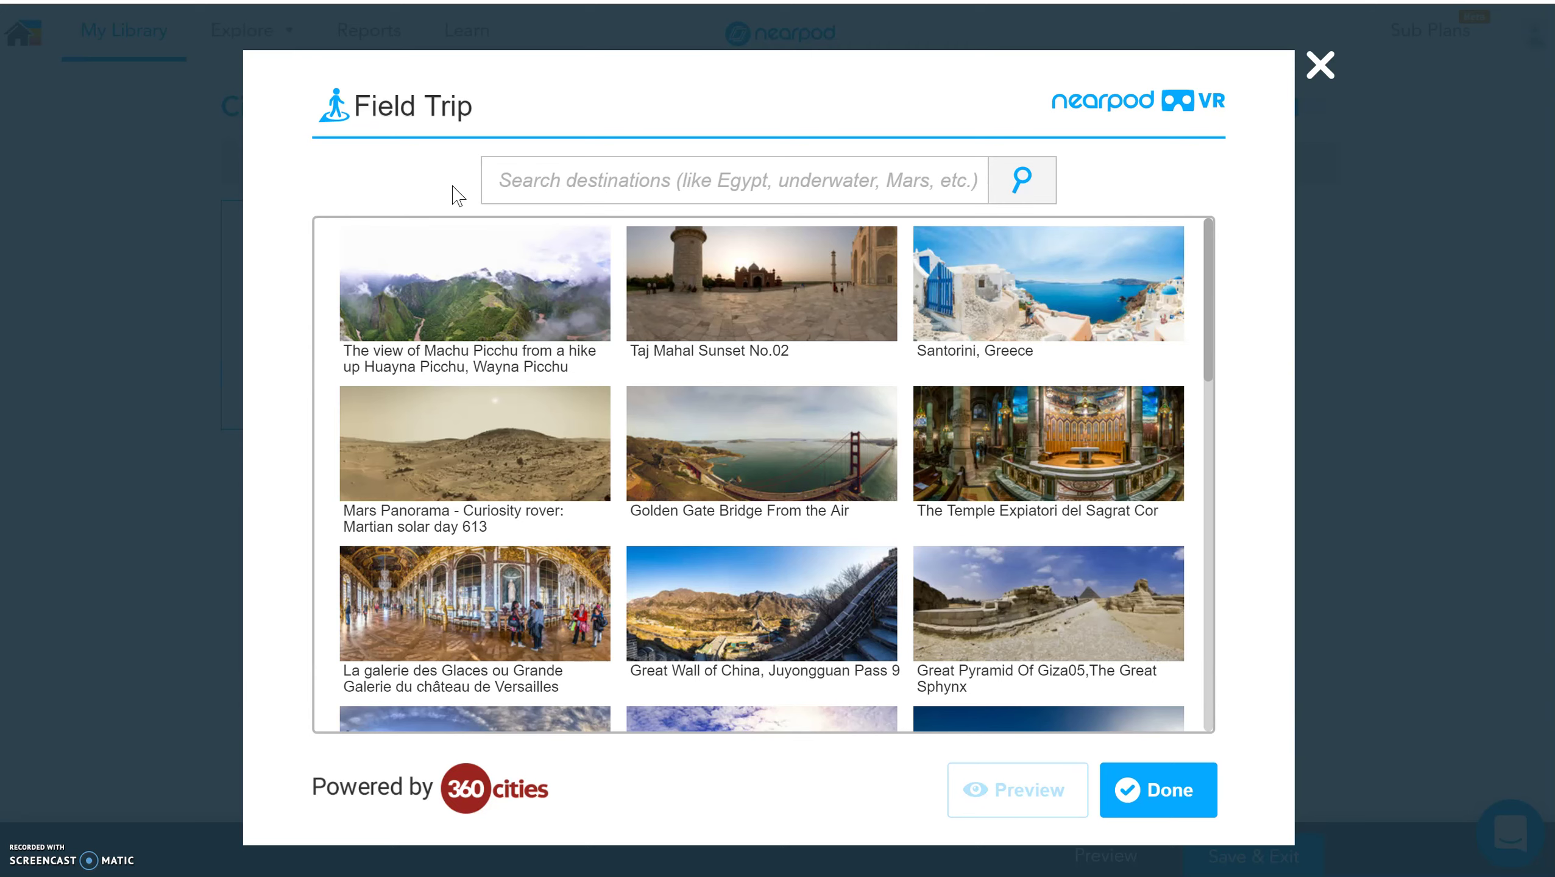
left_click(594, 175)
type("civil war")
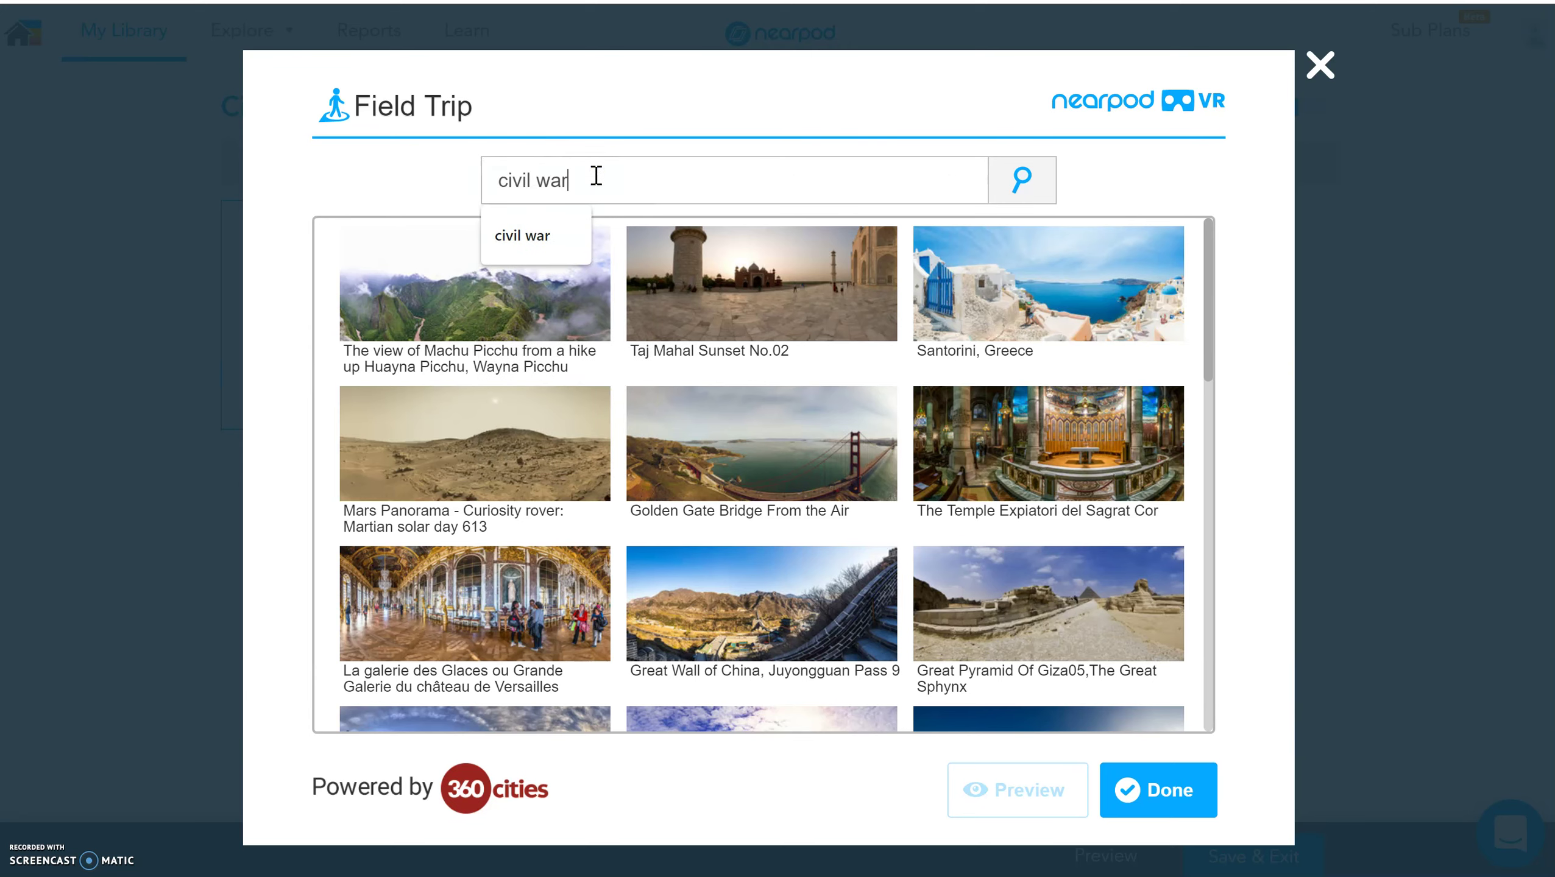
key("Return")
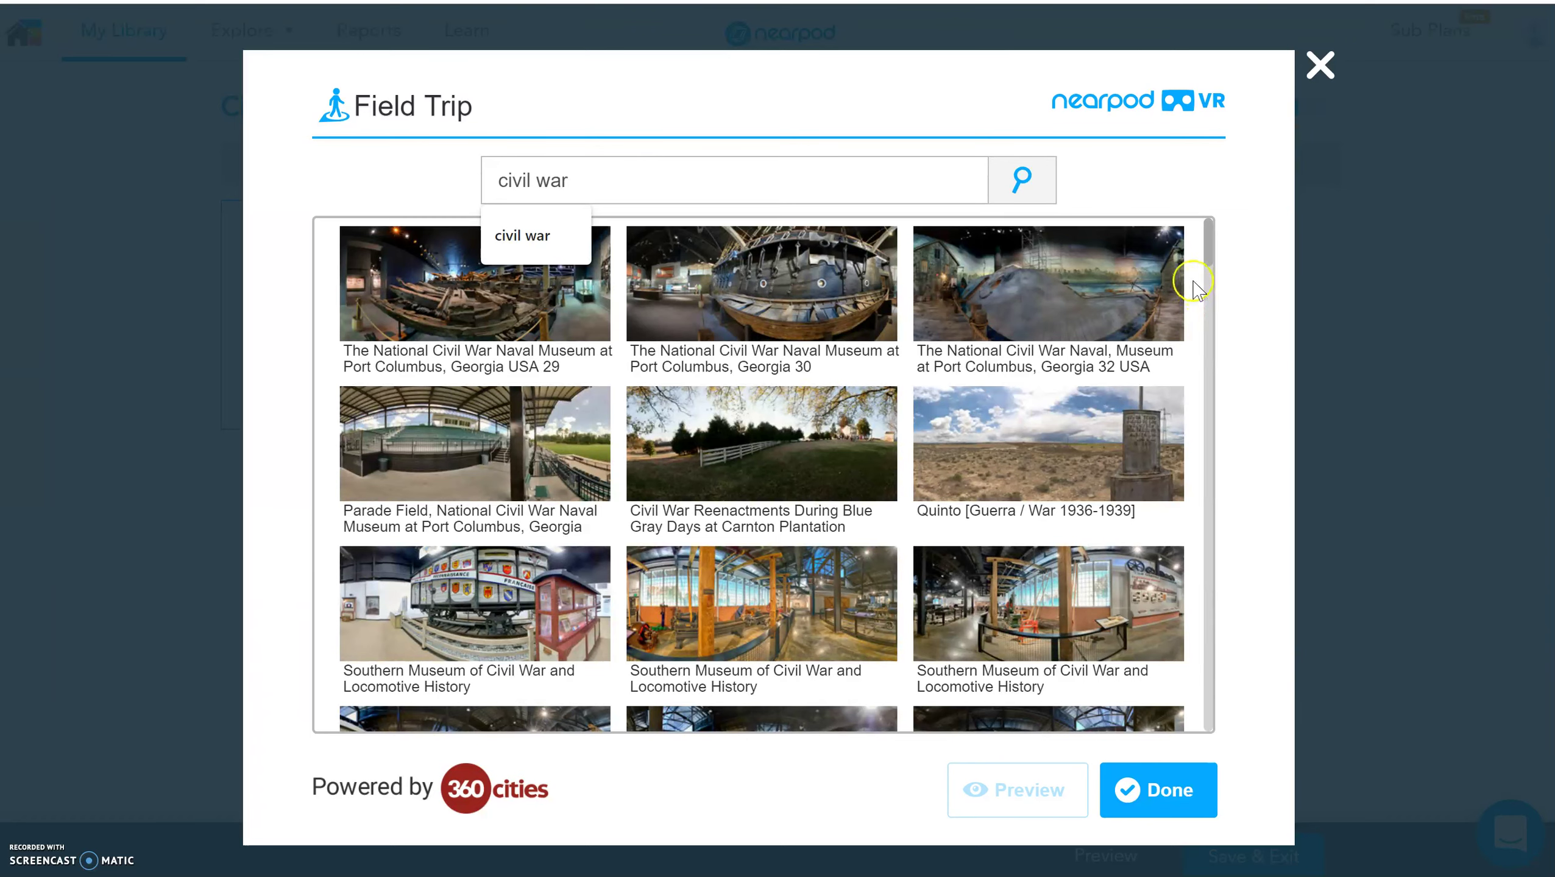
mouse_move(1209, 258)
left_mouse_down()
mouse_move(1209, 349)
mouse_move(1191, 277)
left_mouse_up()
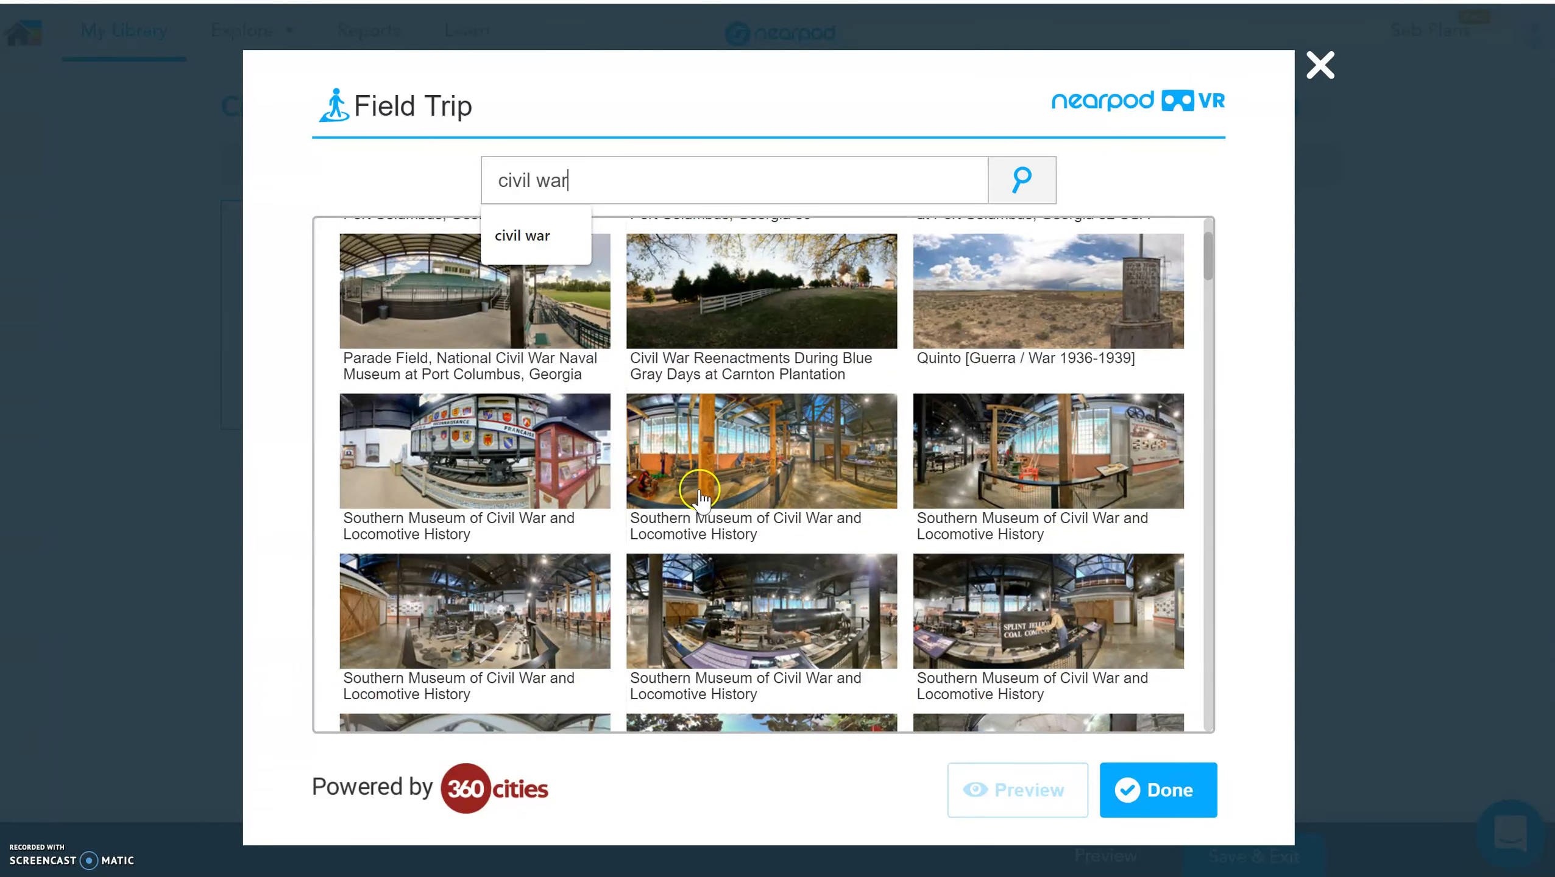
left_click(787, 486)
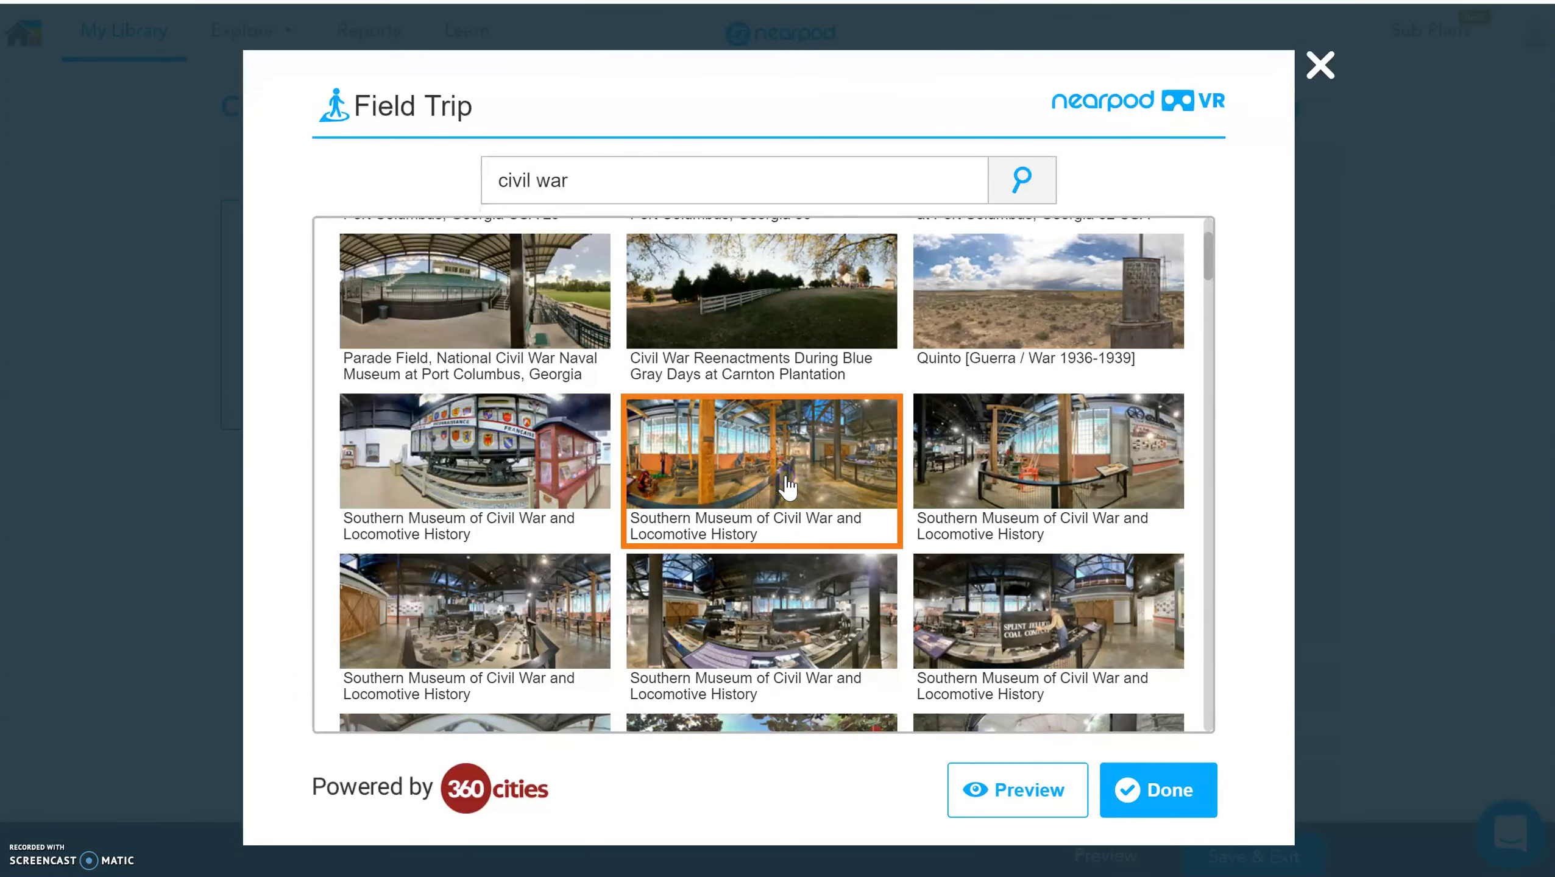
left_click(1143, 786)
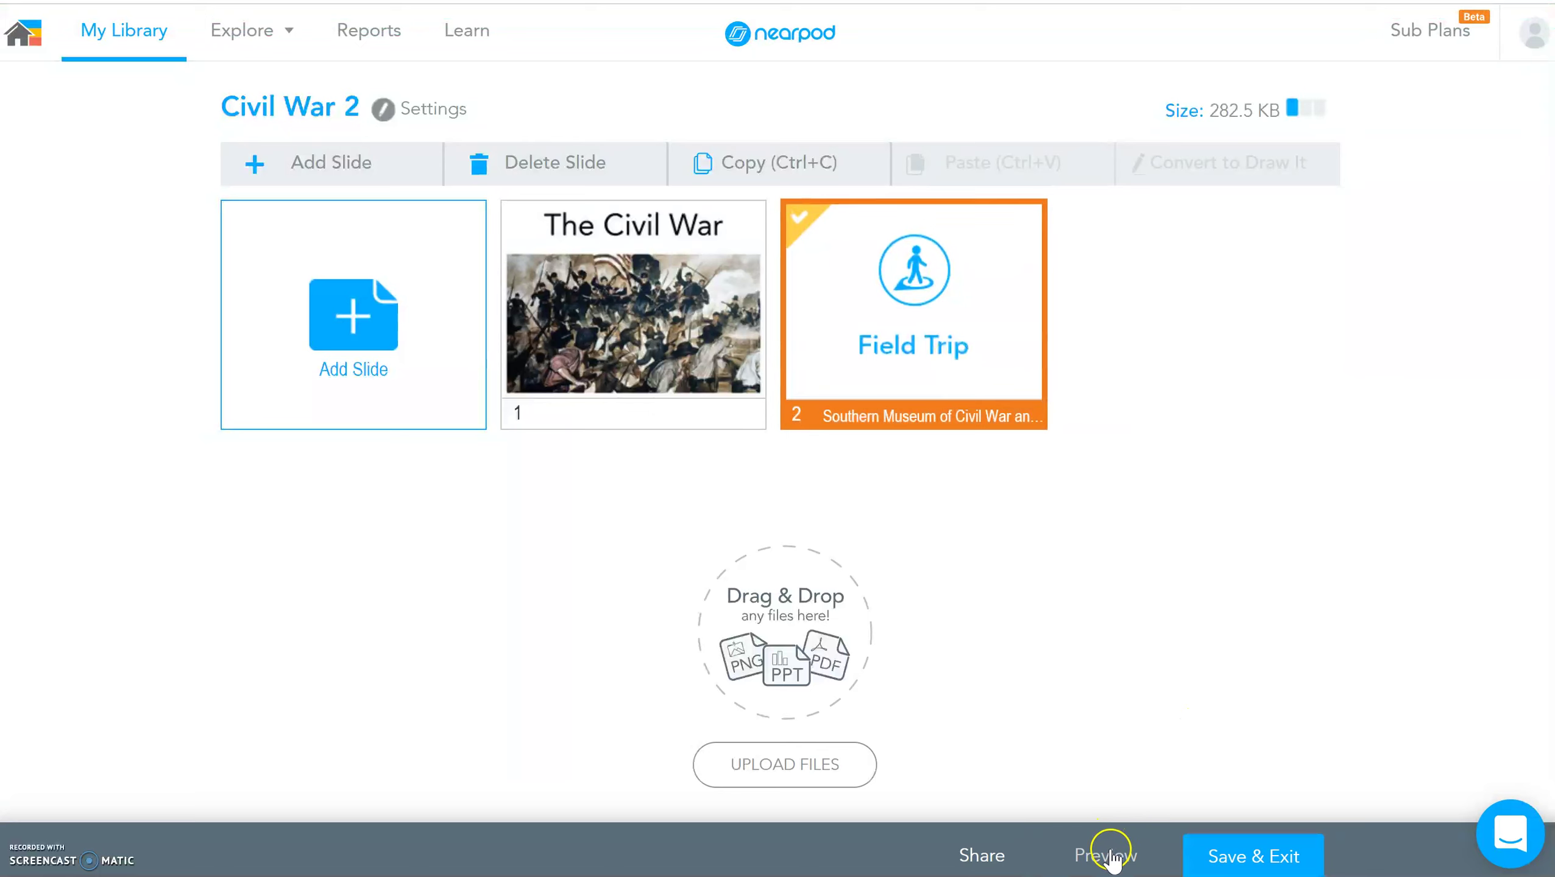
Step: Preview the lesson as a student, look around the field trip panorama, view the title slide and close the preview
left_click(1107, 856)
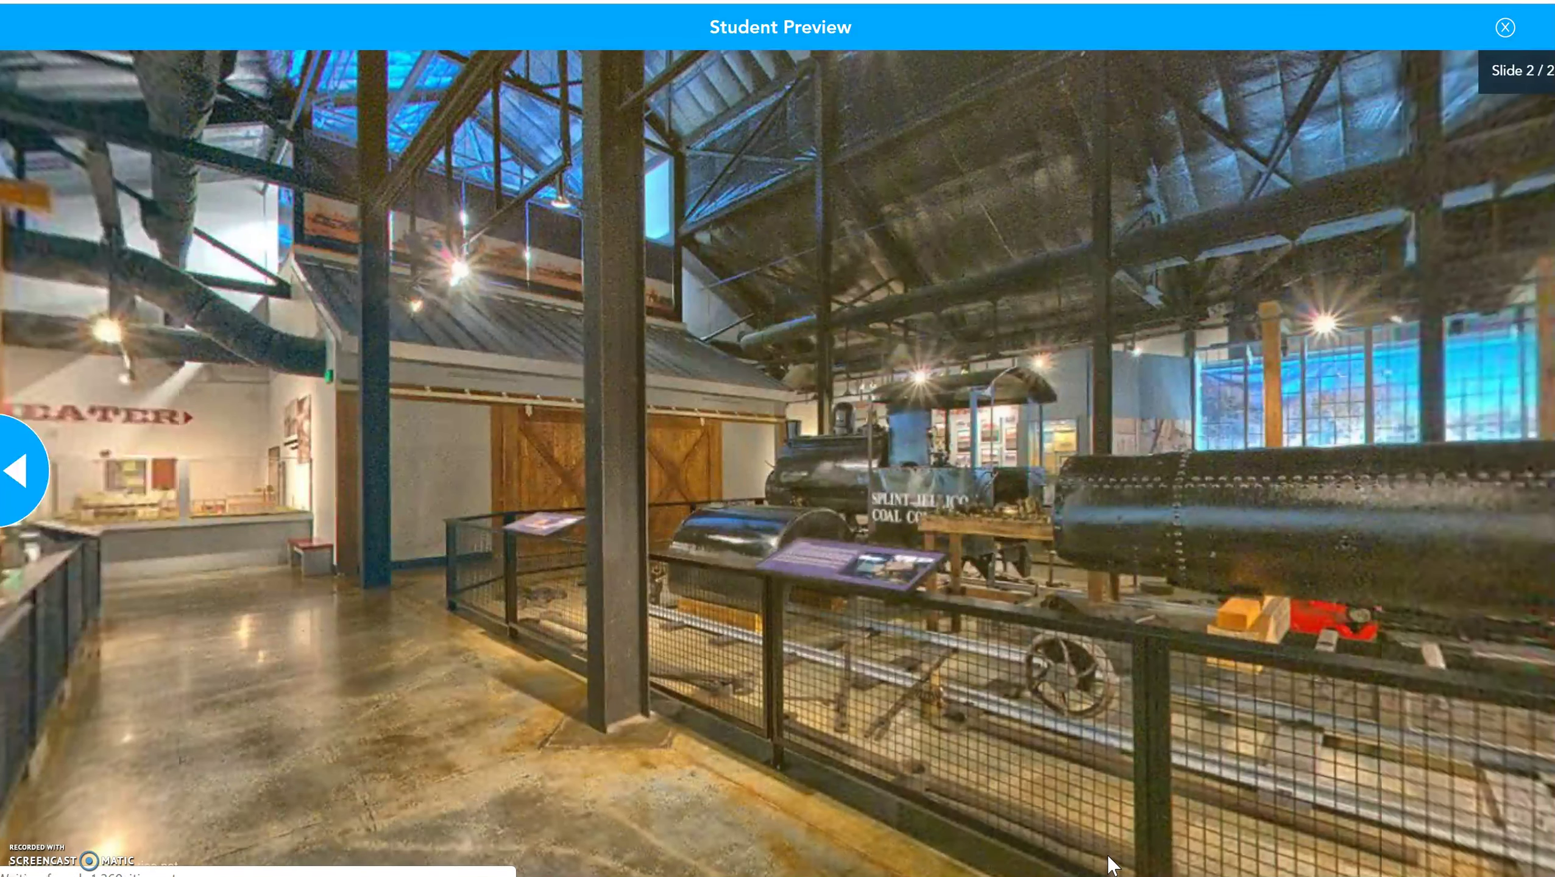
left_click_drag(975, 545, 1382, 506)
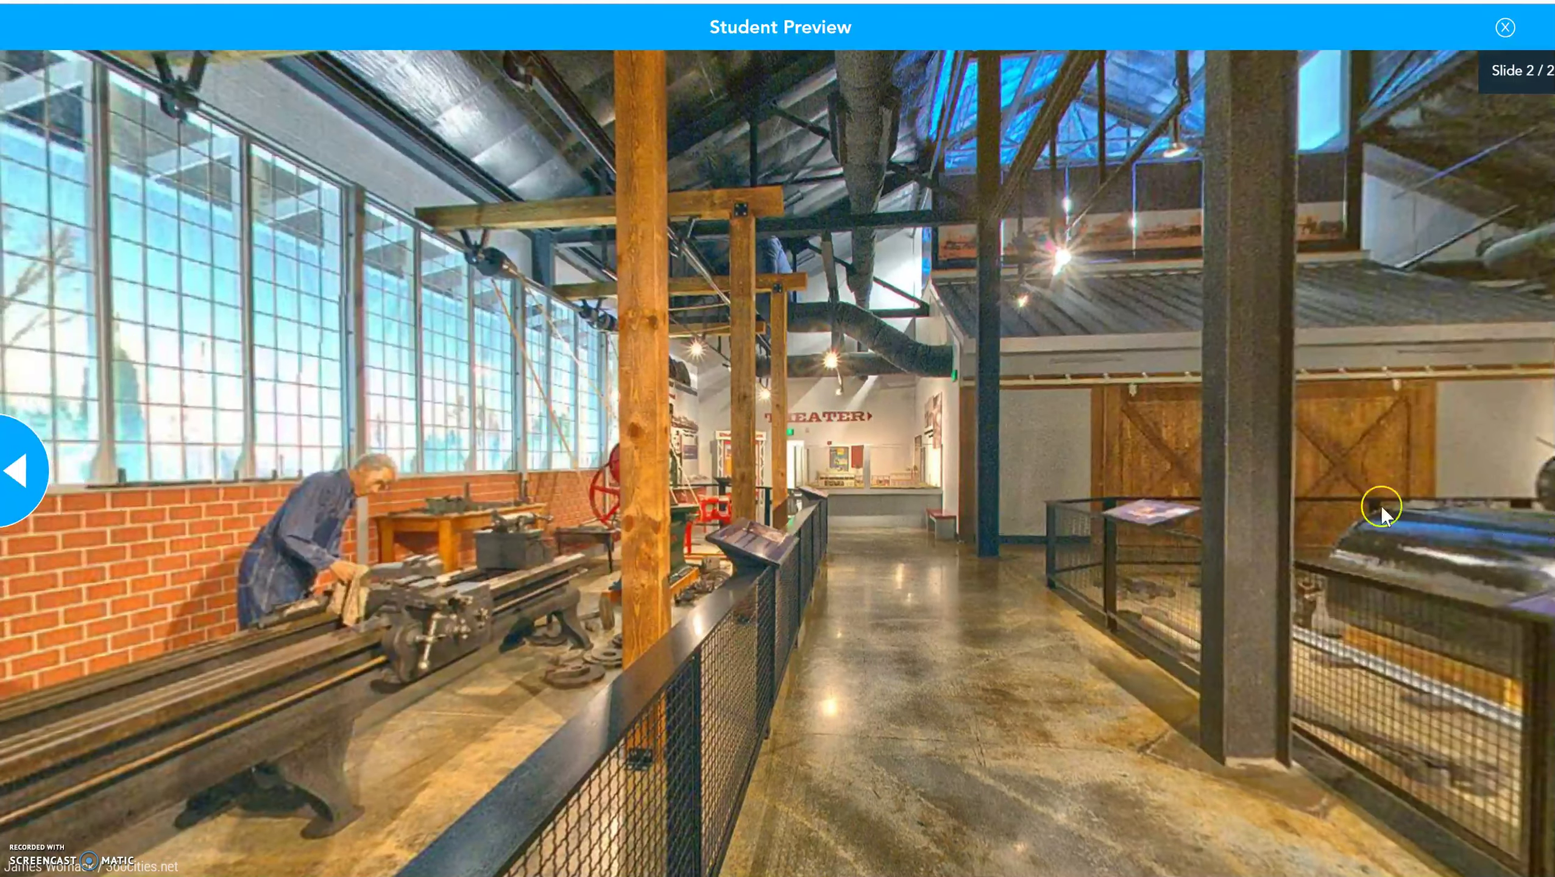
left_click(14, 470)
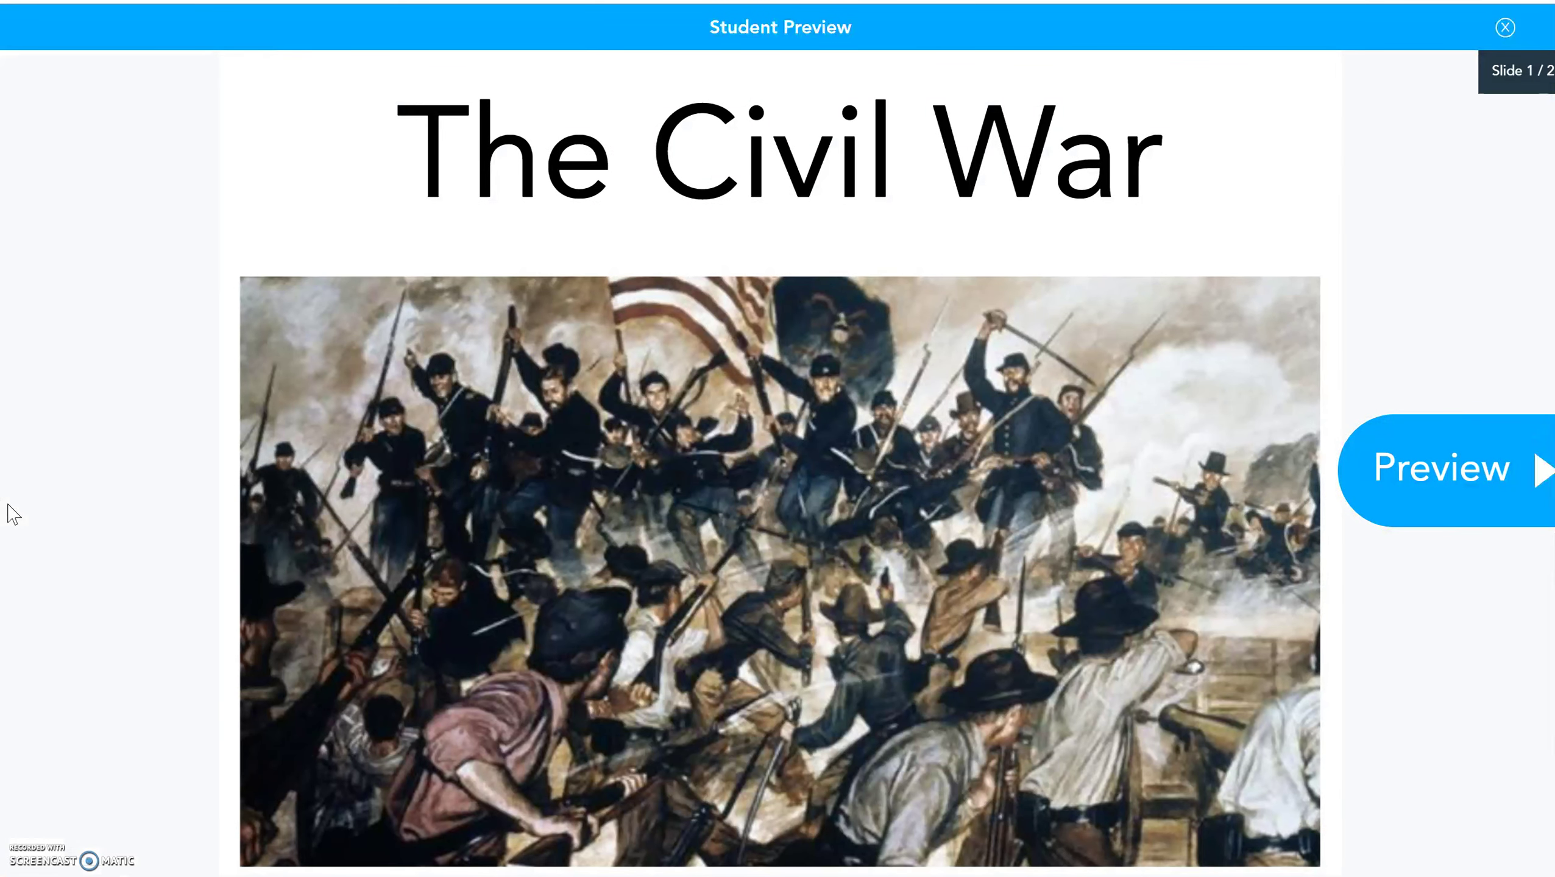
left_click(946, 500)
left_click(1502, 29)
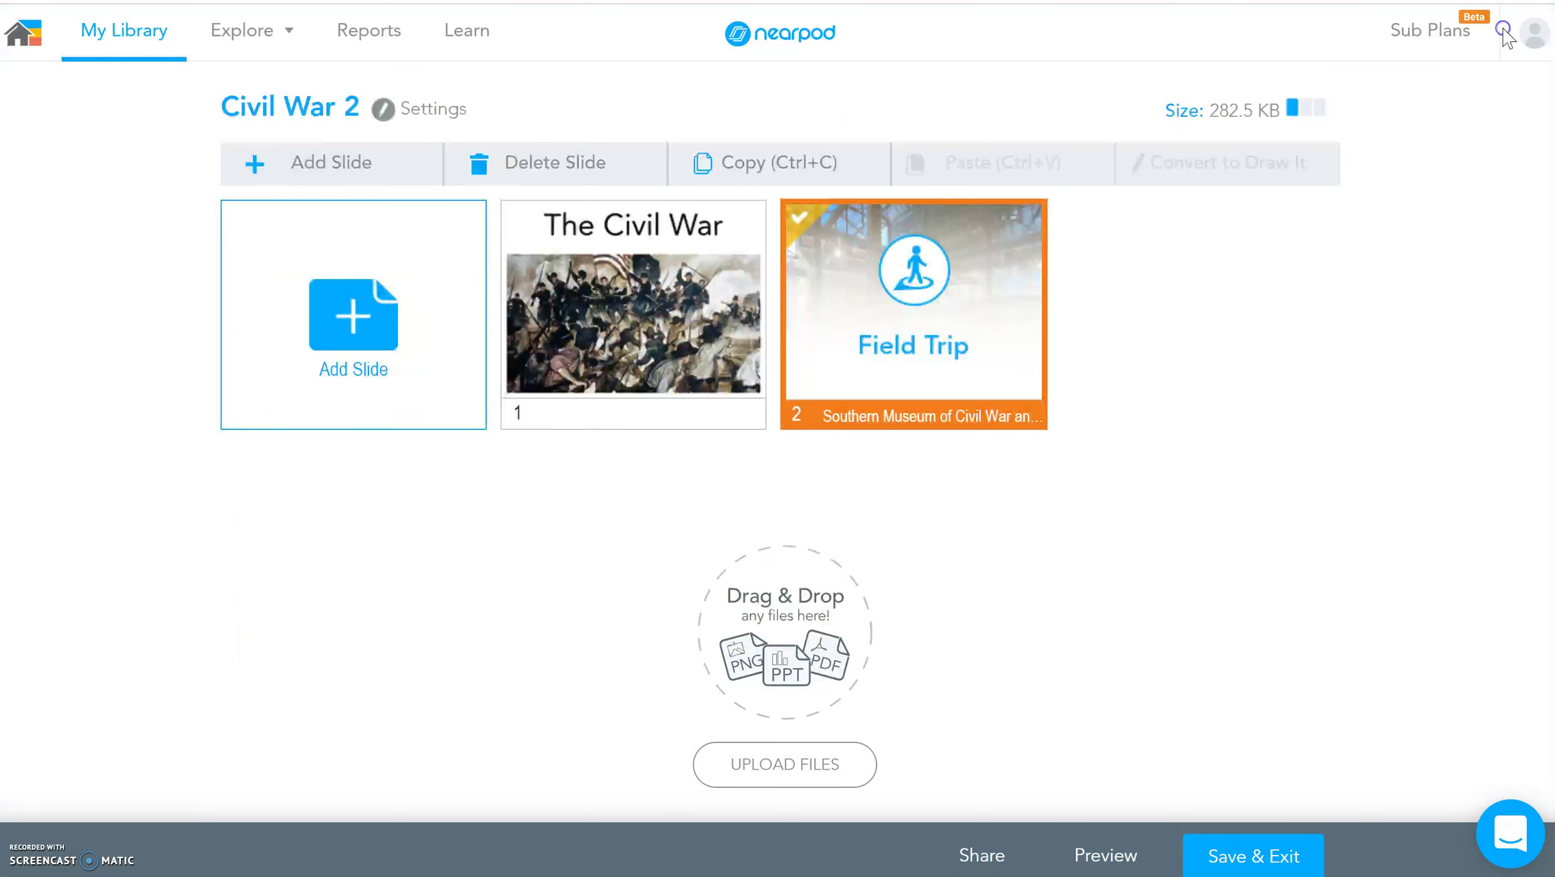